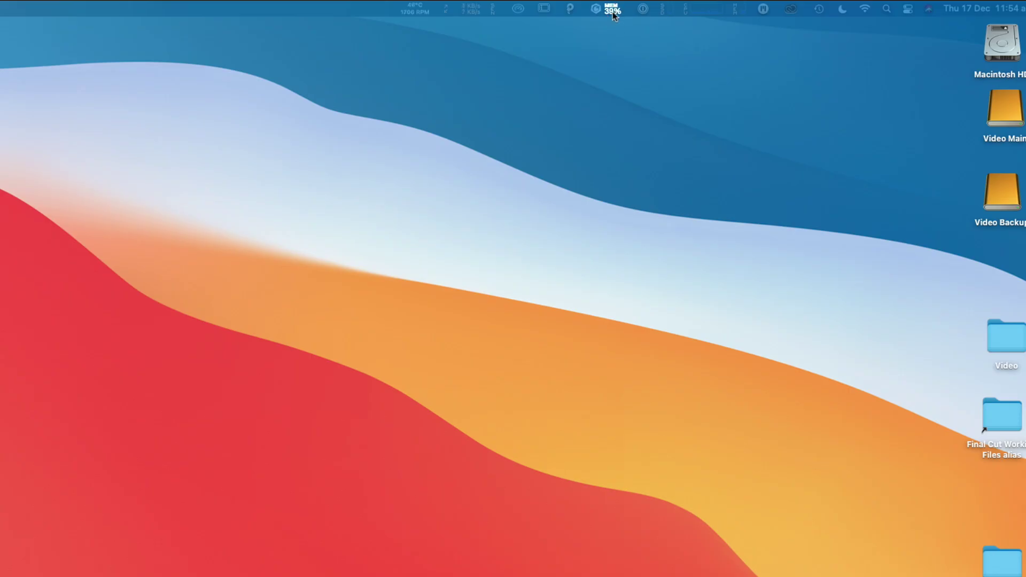
- Optimize memory from the status panel, dropping usage from 6.38 GB to 3.67 GB
left_click(612, 8)
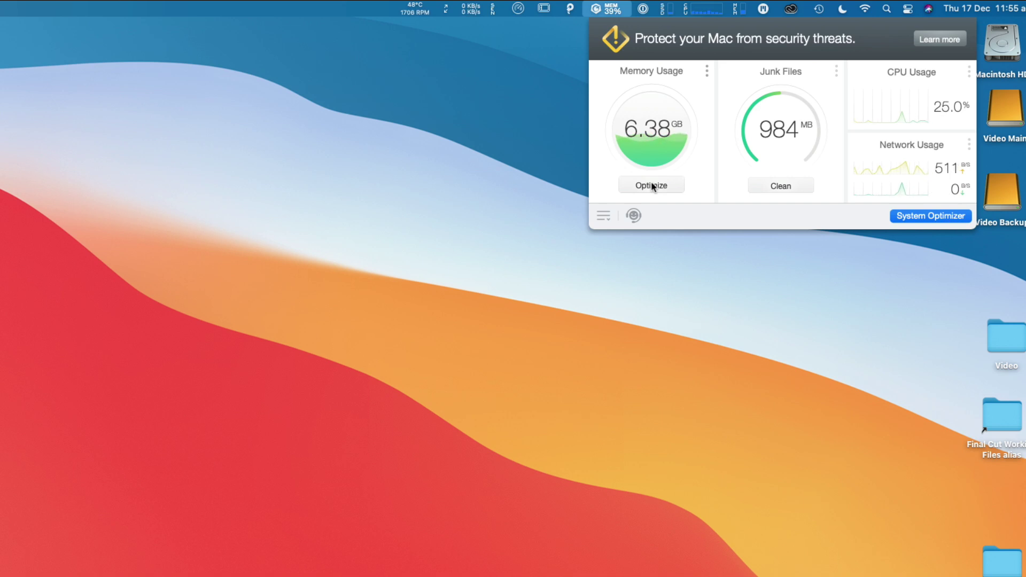
left_click(651, 183)
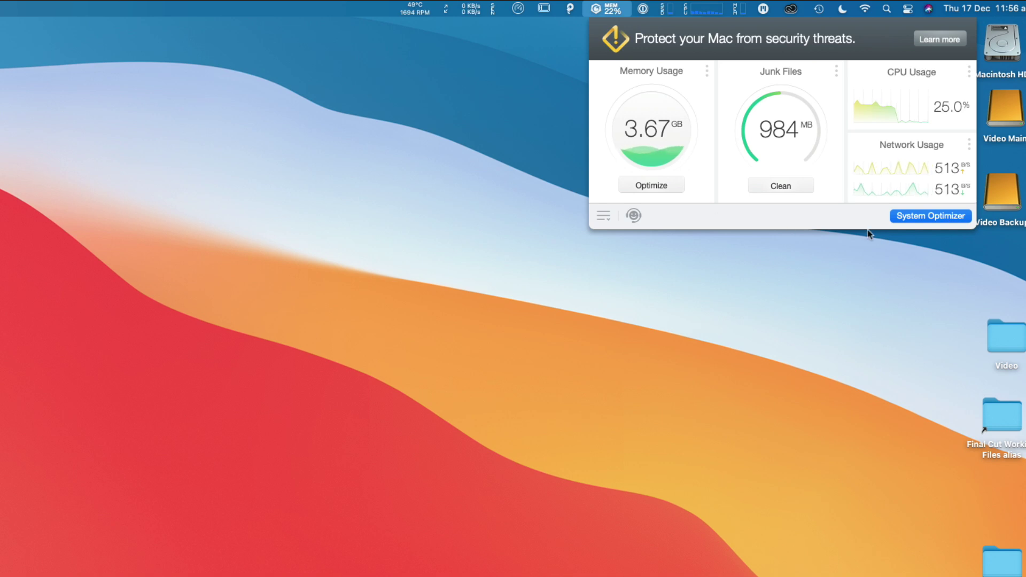
- Open the main System Optimizer window and run a Smart Scan suggesting 6 actions
left_click(926, 216)
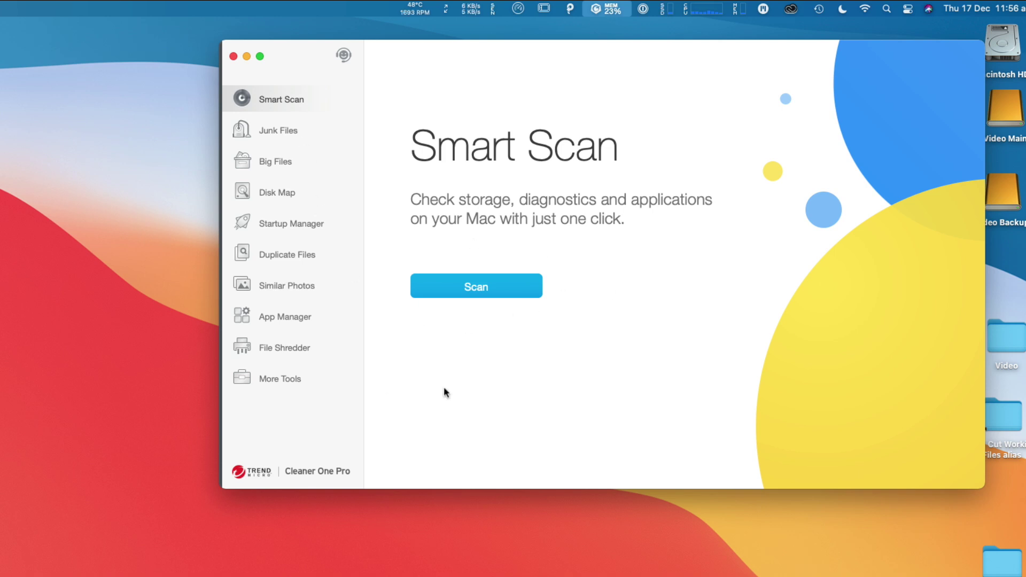
left_click(477, 286)
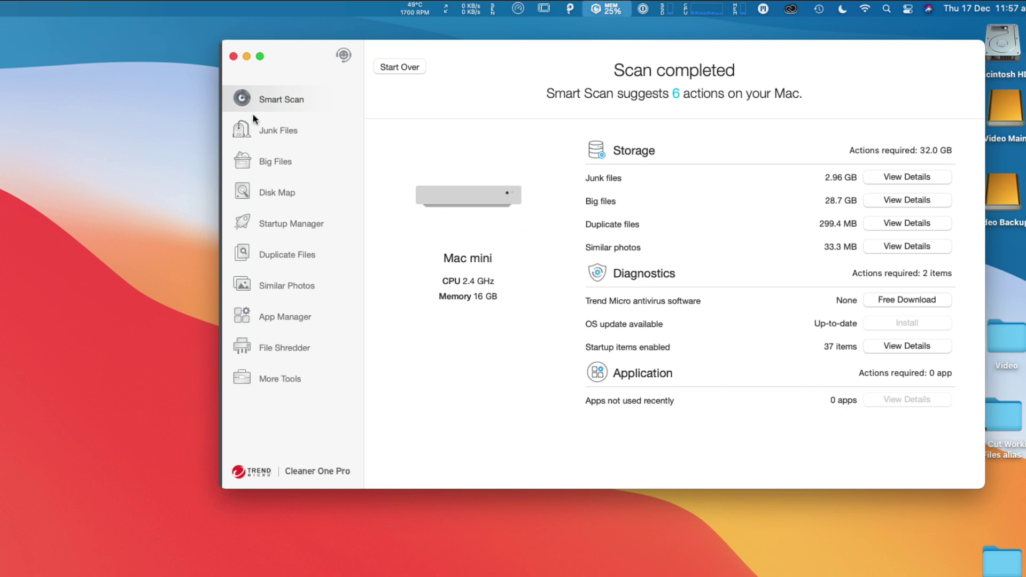
- Remove the 984.1 MB of selected junk files and dismiss the completion summary
left_click(279, 131)
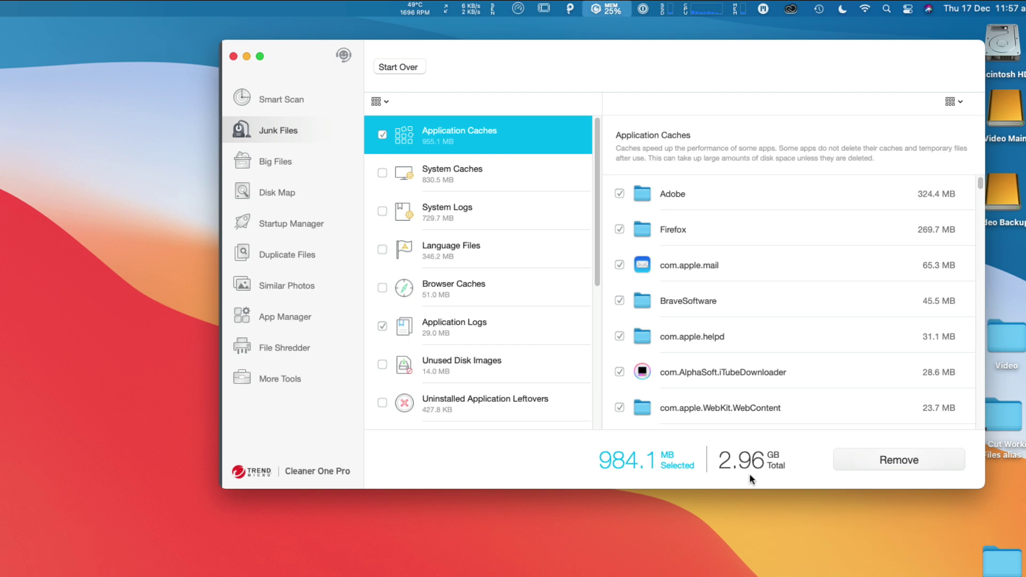
left_click(900, 460)
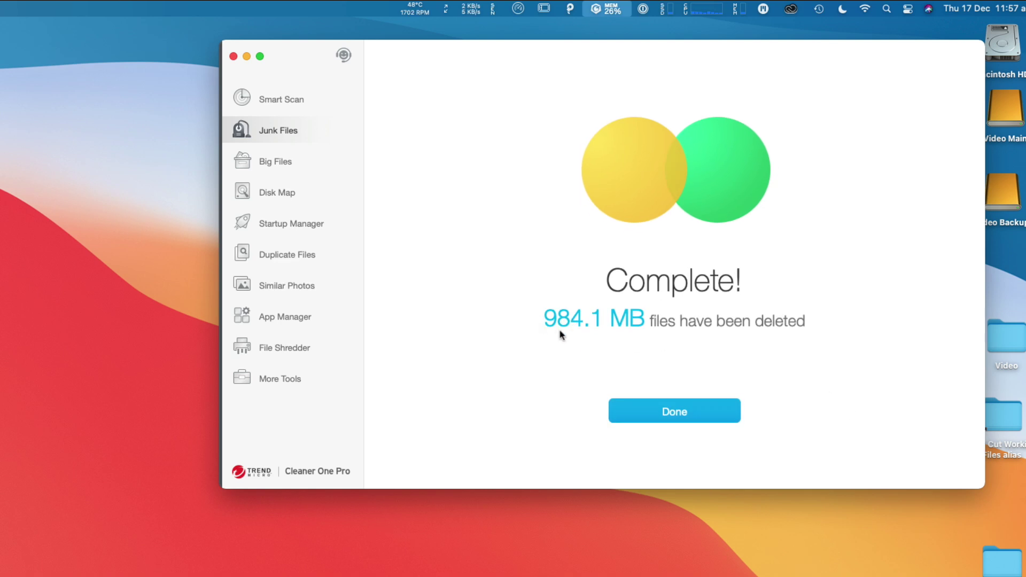
left_click(682, 411)
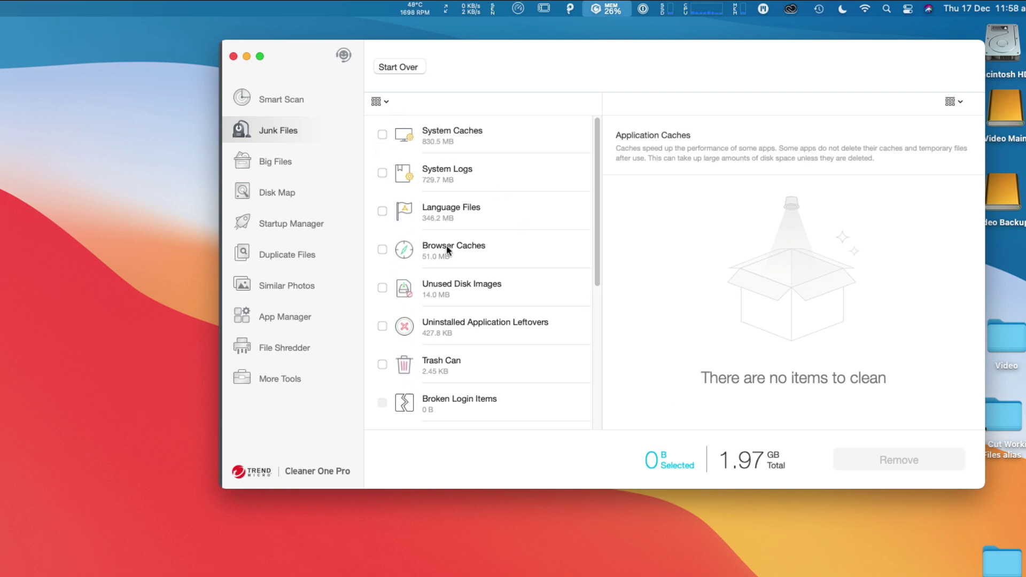
- Browse the Big Files, Disk Map and Startup Manager pages
left_click(278, 162)
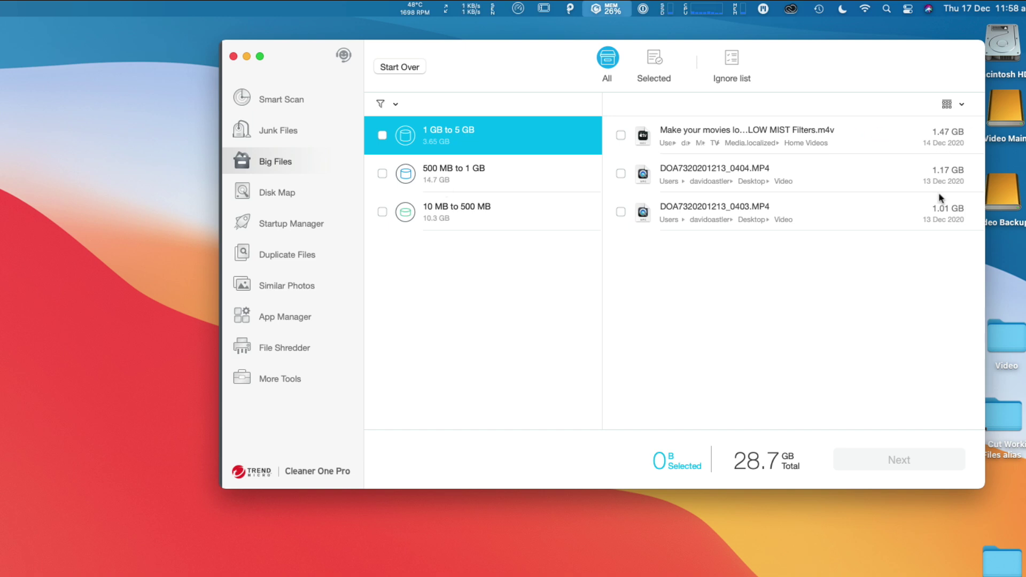
left_click(285, 194)
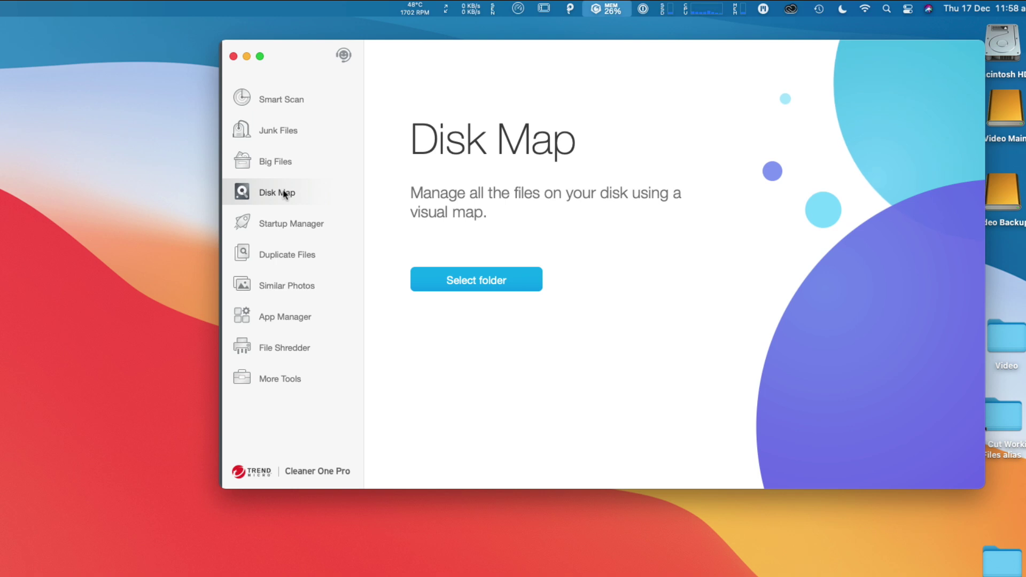
left_click(294, 228)
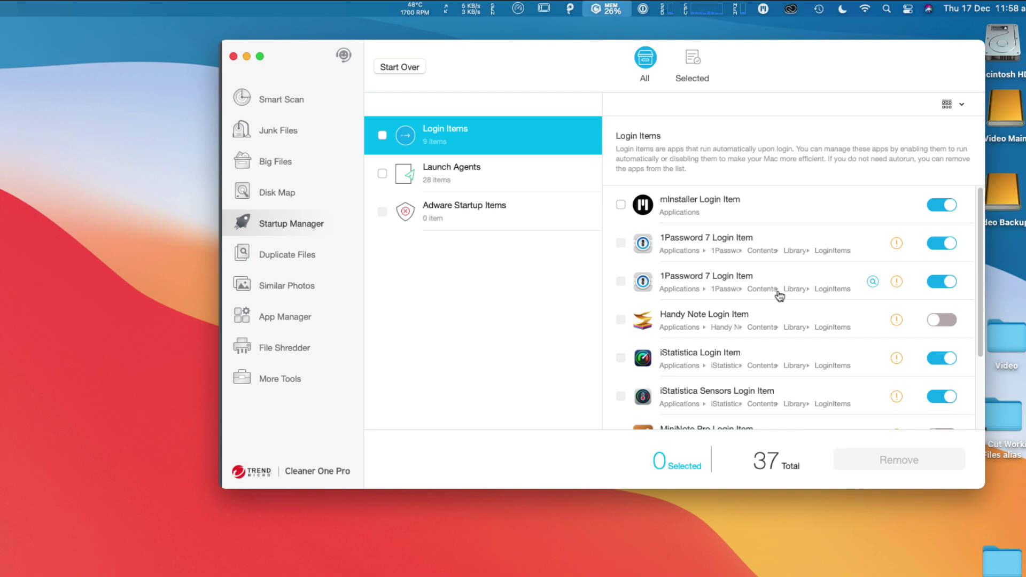
- Preview the Scratches.png and Glass.png duplicates, then view Similar Photos and App Manager's 83 apps
left_click(285, 255)
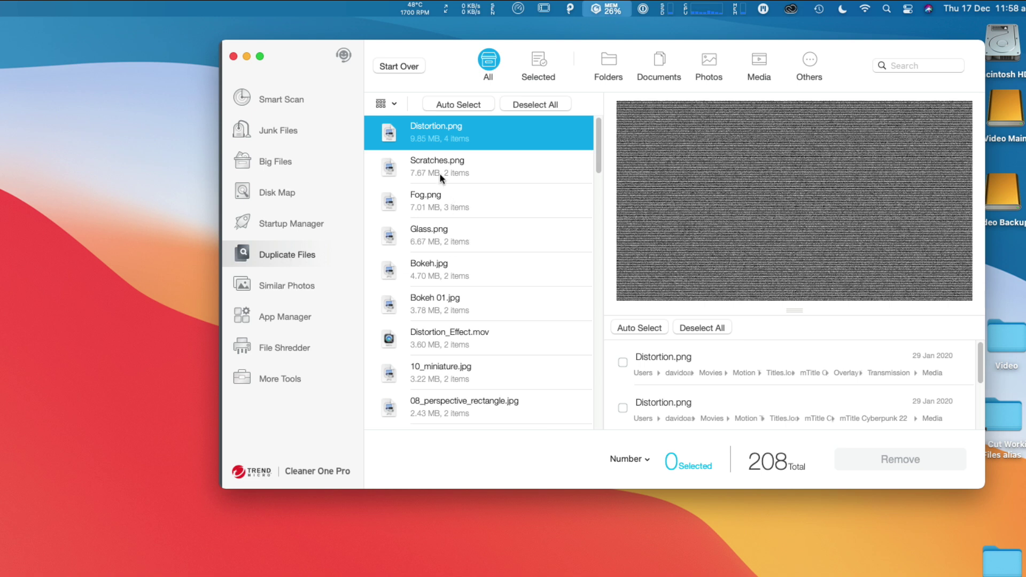
left_click(435, 162)
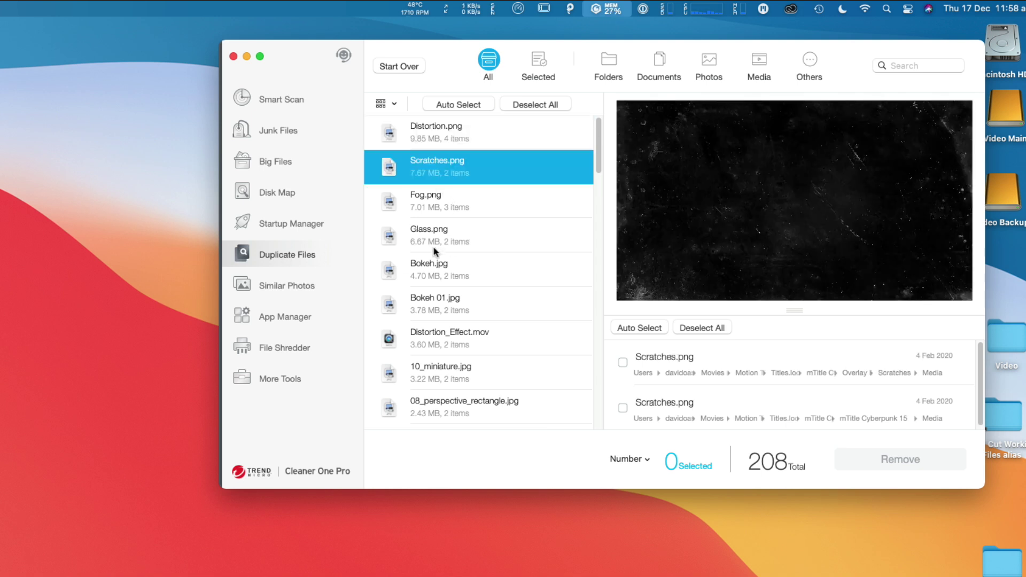
left_click(434, 231)
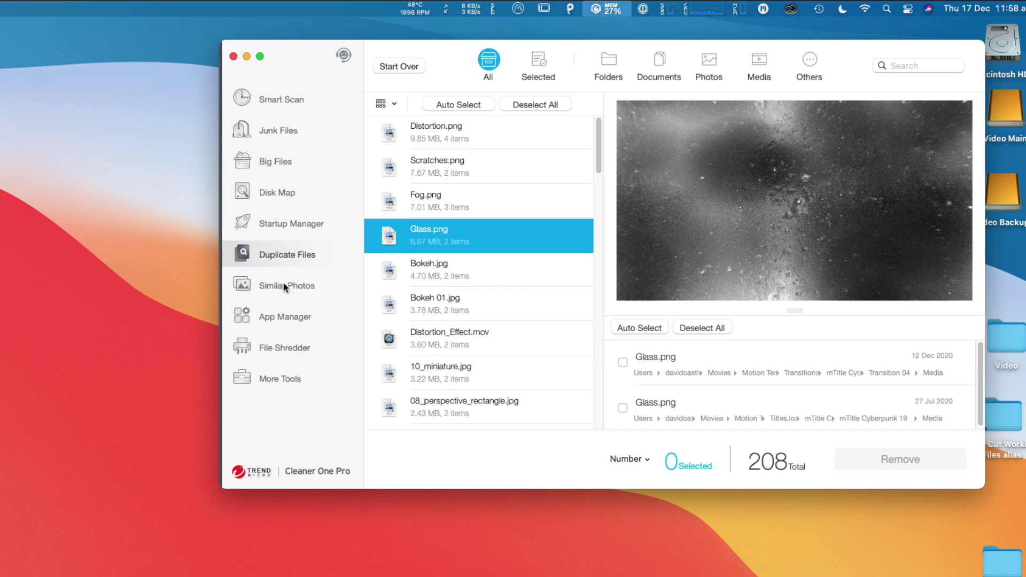
left_click(284, 287)
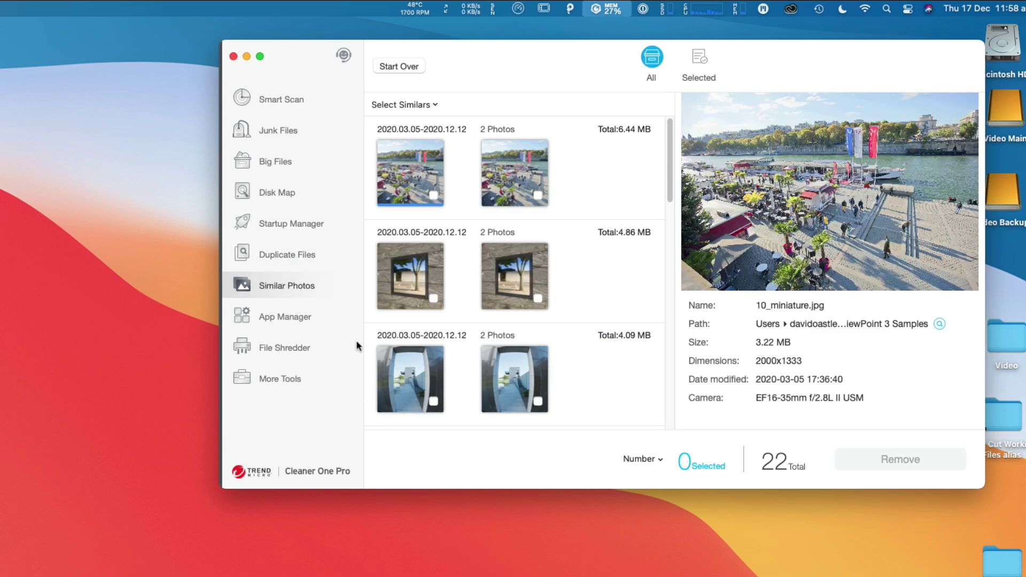
left_click(287, 317)
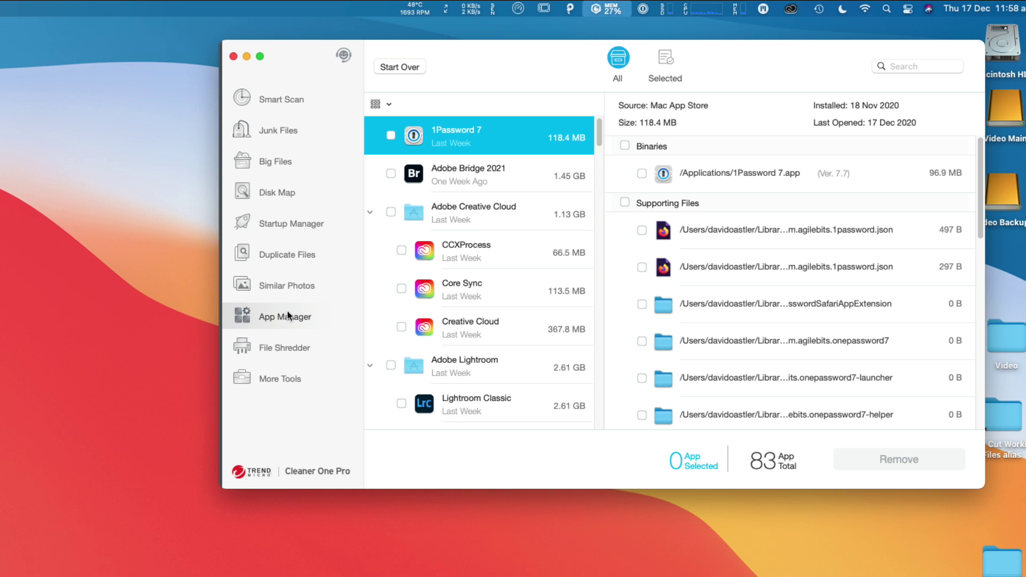
- Open File Shredder, then leave the cleaner for the ImageTasks iStatistica page
left_click(275, 349)
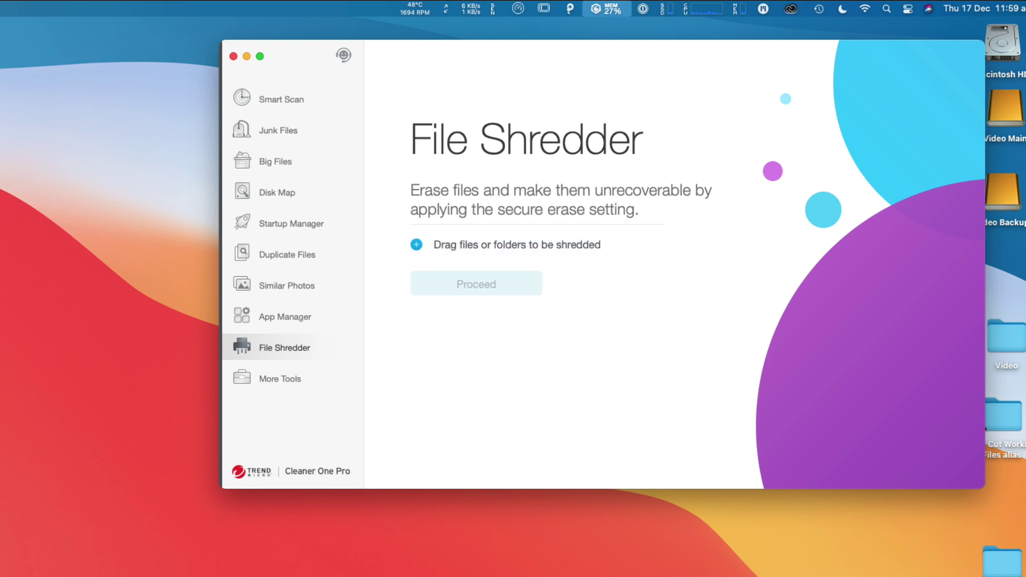
key("super+shift+4")
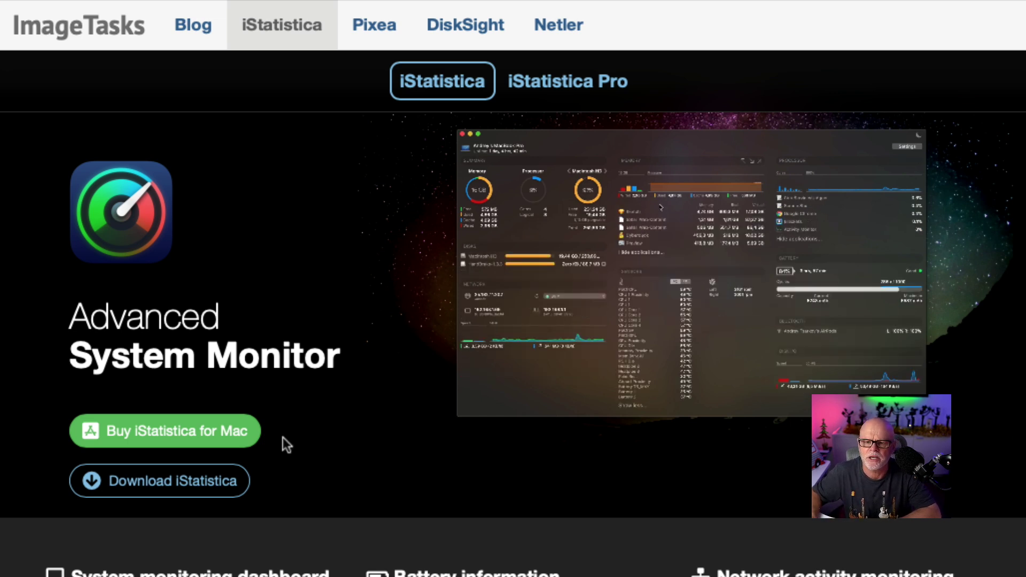
- Open iStatistica's Mac App Store preview listing priced at $5.99
left_click(182, 424)
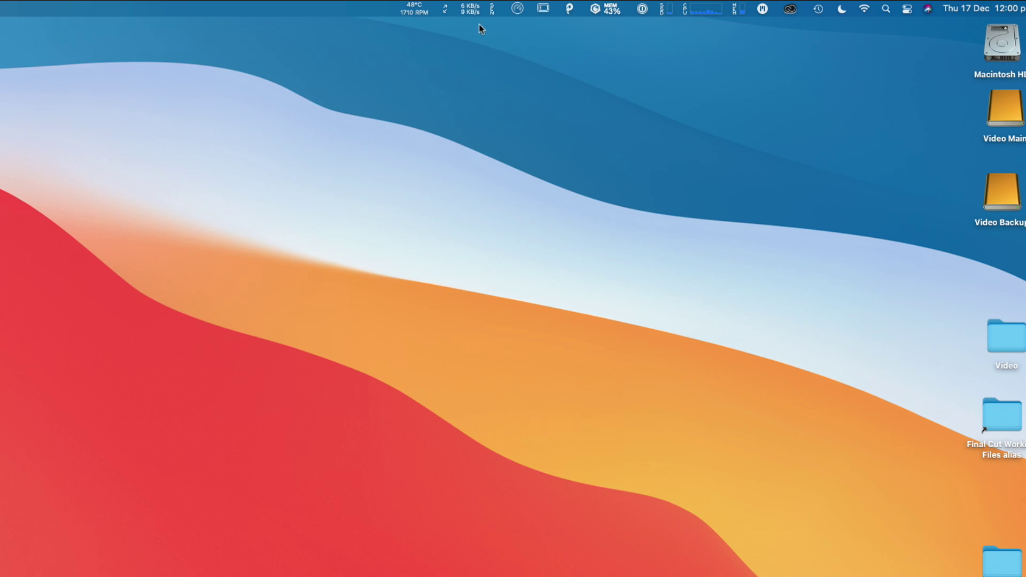
- Show the iStatistica menu-bar system summary, then dismiss it
left_click(517, 9)
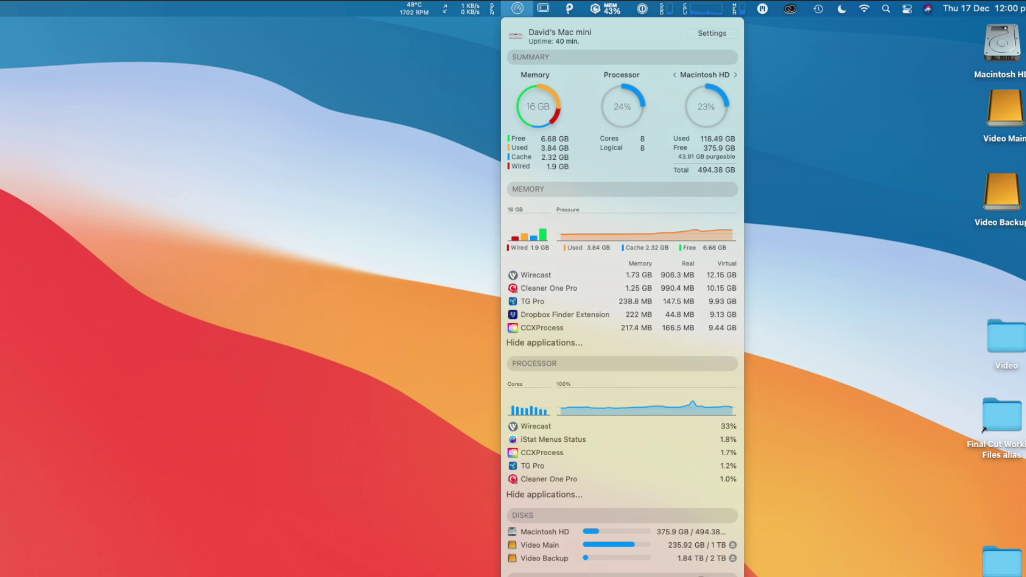
left_click(423, 262)
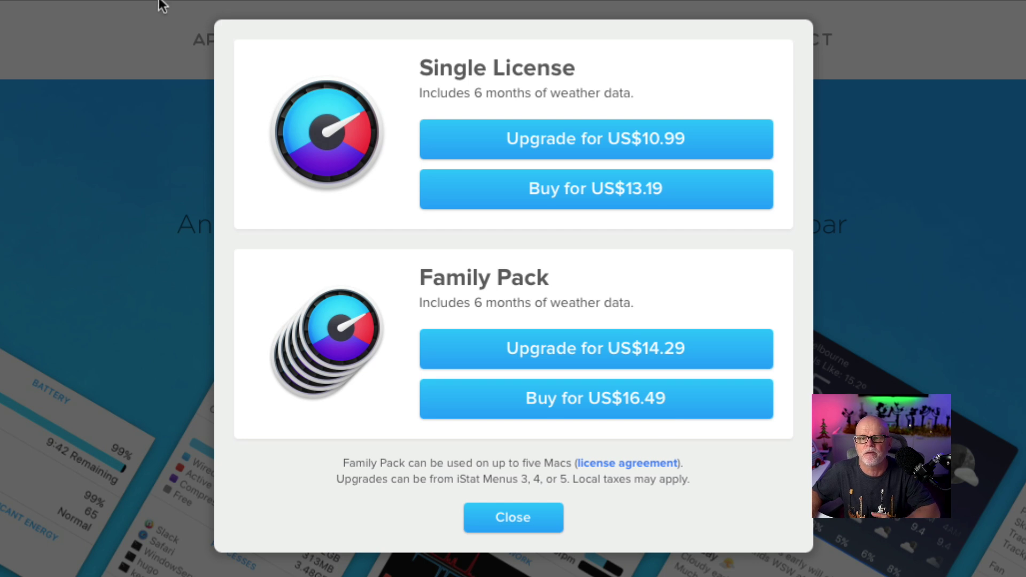
- Close the iStat Menus purchase options after reviewing the US$13.19 and US$16.49 prices
left_click(514, 522)
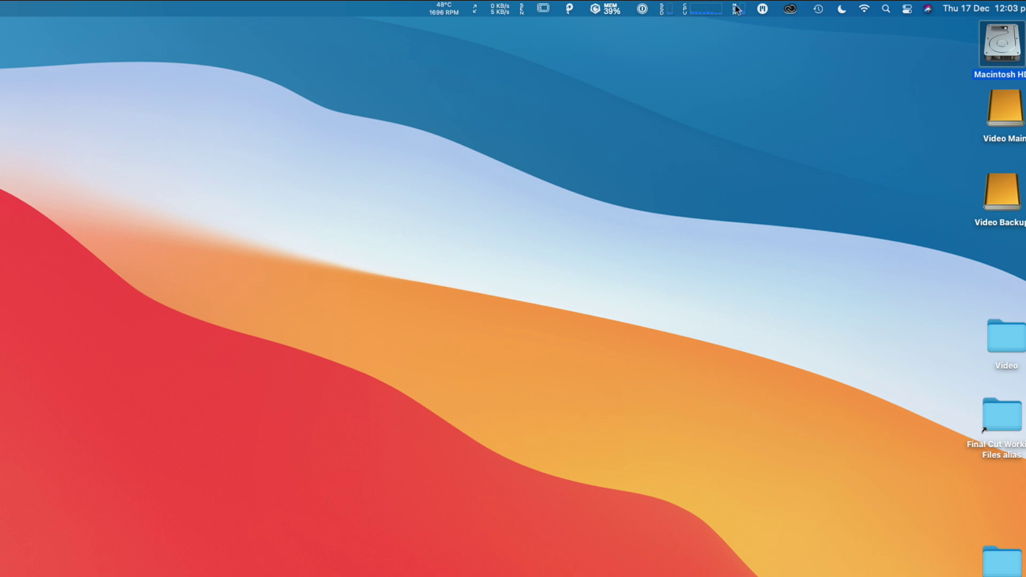
- Check disk stats, then inspect the CPU dropdown's per-core, GPU and load-average history panels
left_click(667, 10)
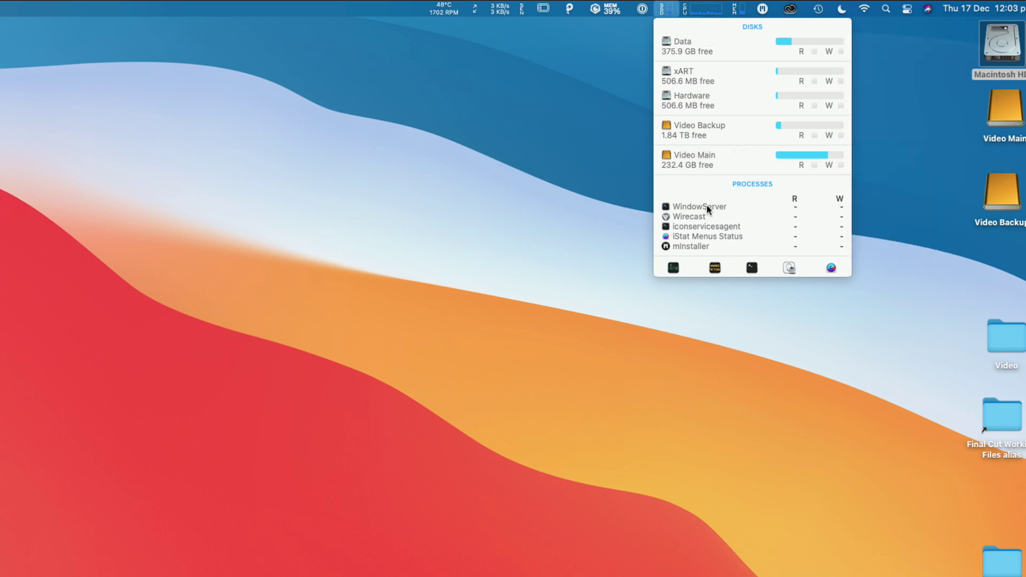
left_click(705, 11)
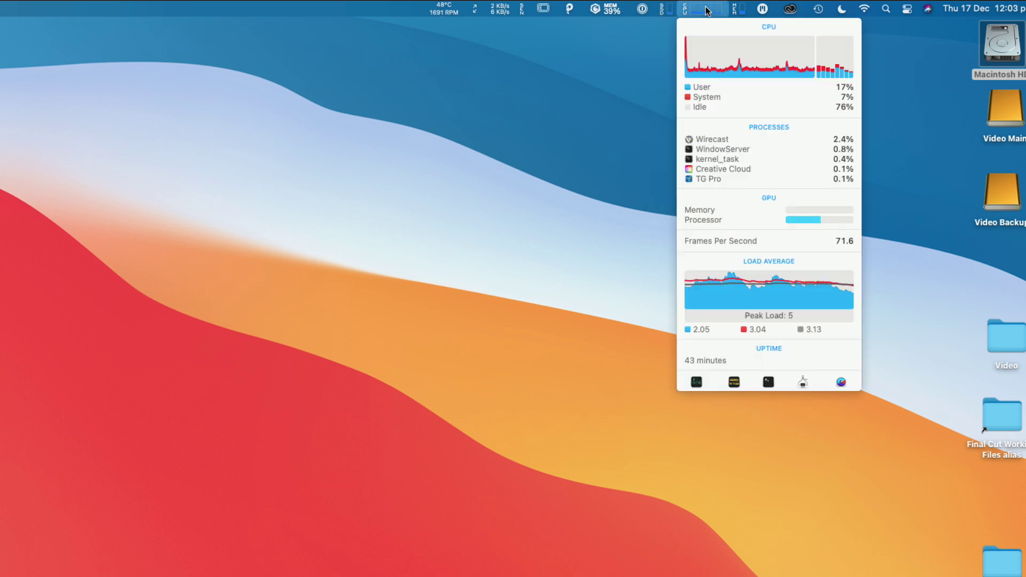
mouse_move(736, 53)
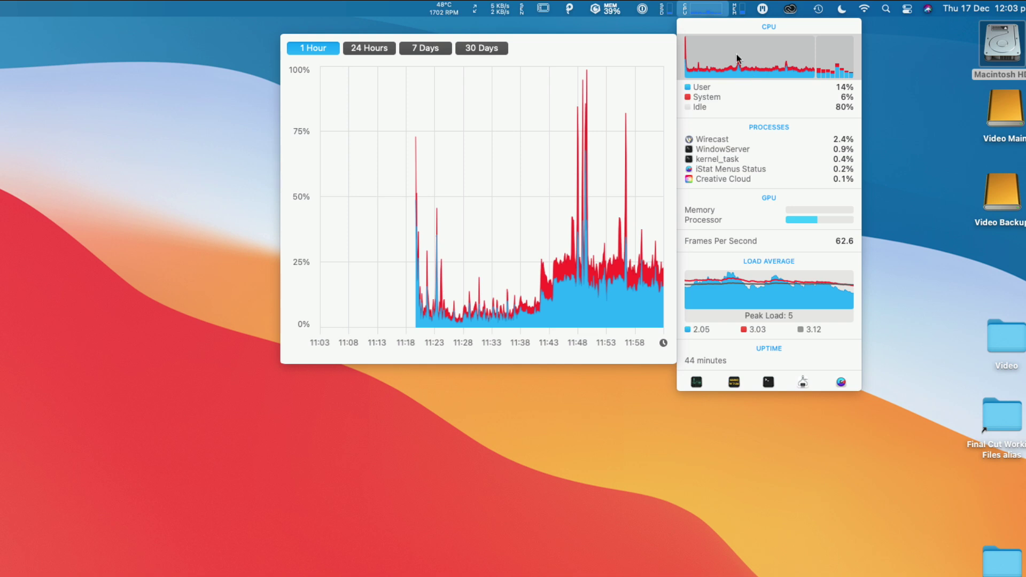
mouse_move(742, 100)
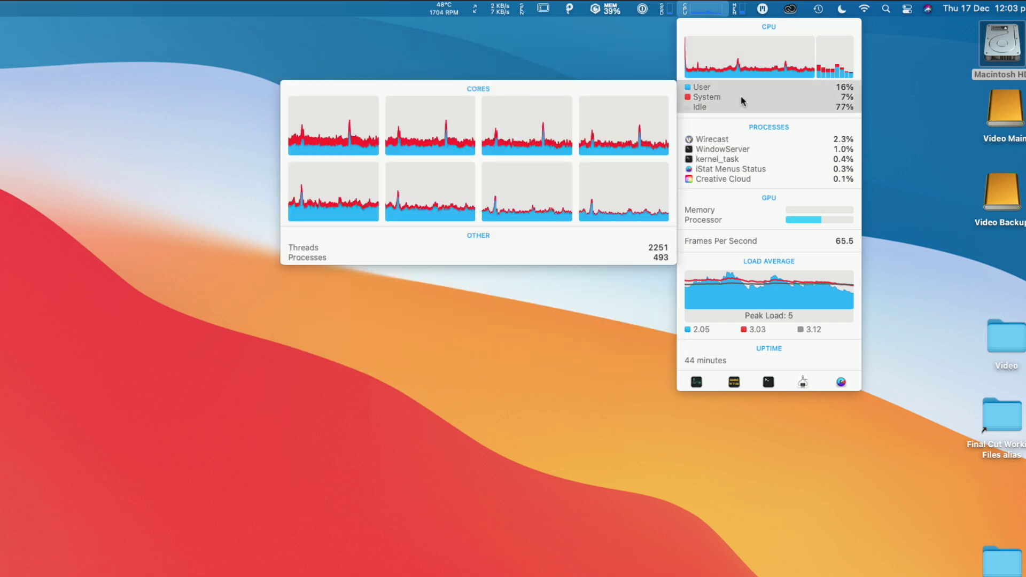
mouse_move(729, 218)
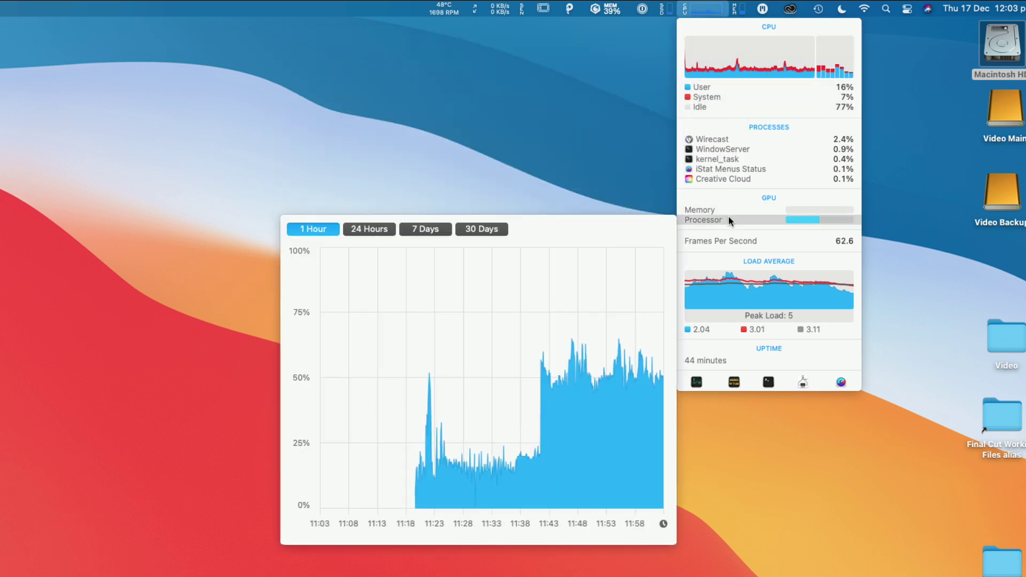
mouse_move(729, 289)
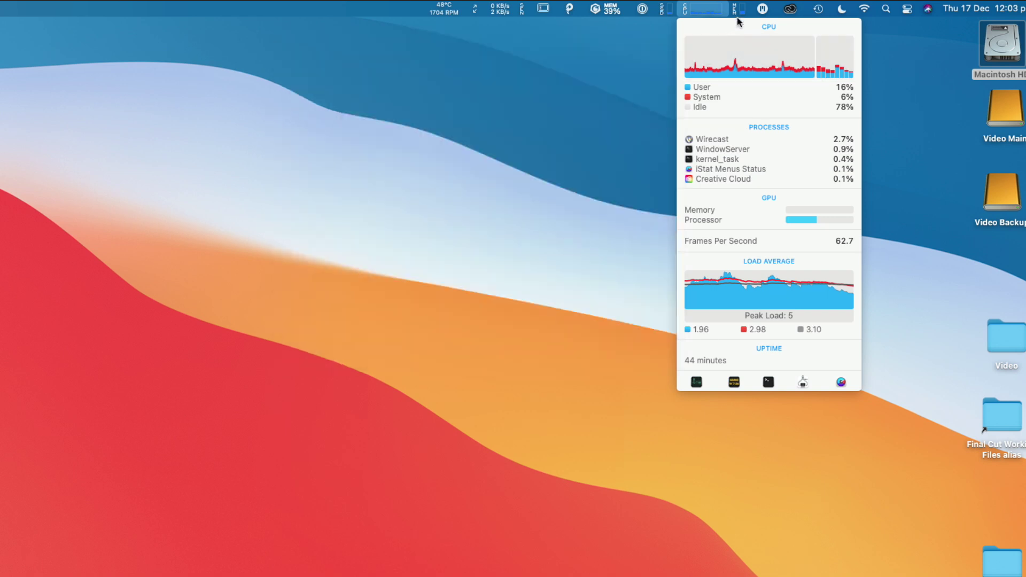
- Inspect the Memory dropdown's swap memory and page-out history graphs
mouse_move(742, 10)
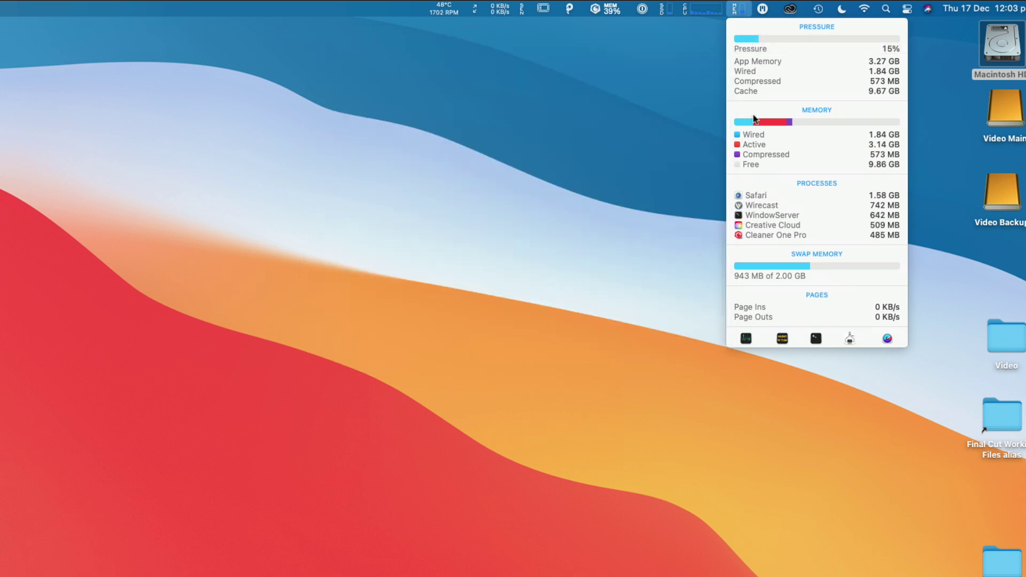
mouse_move(758, 125)
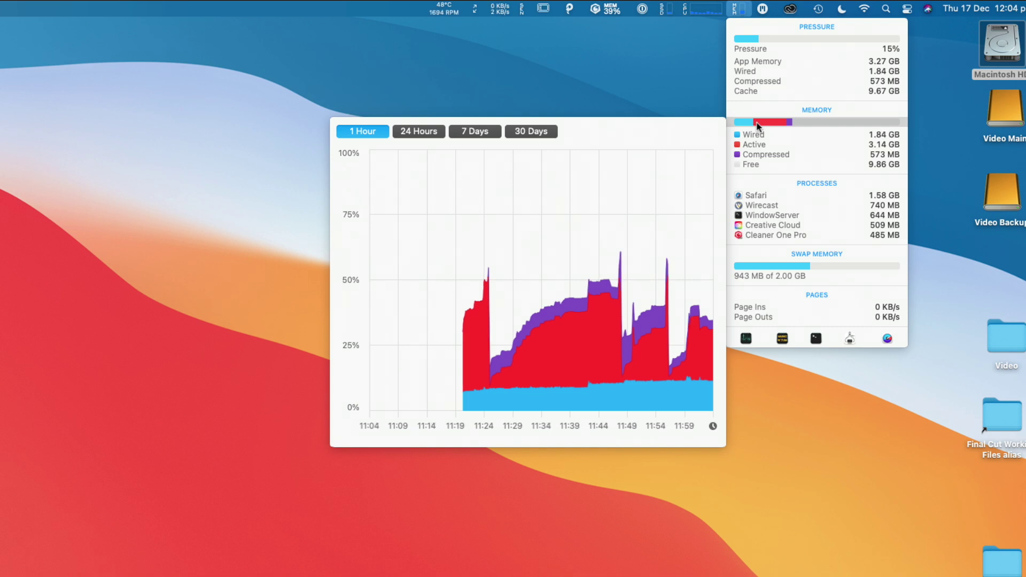
mouse_move(774, 267)
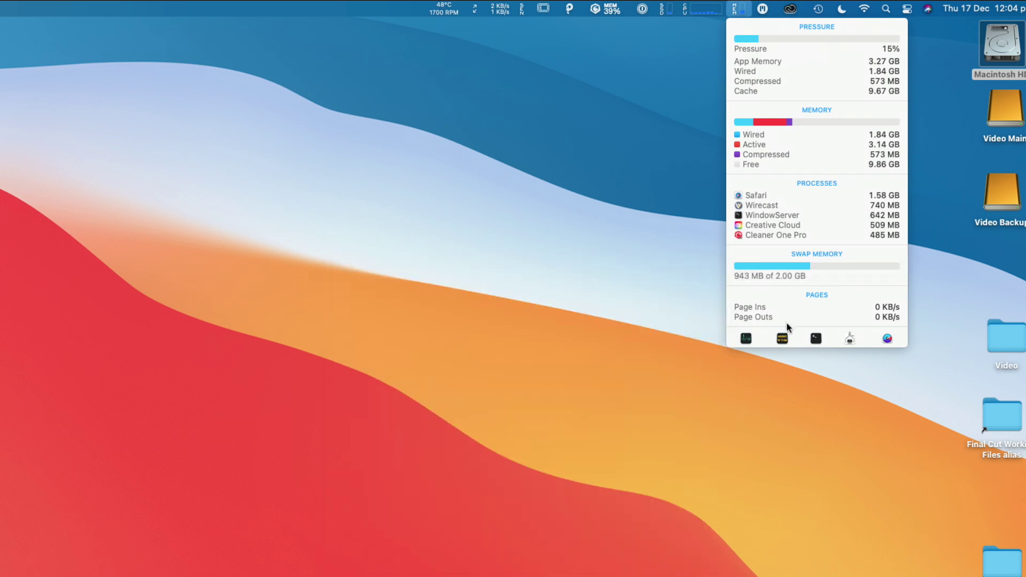
mouse_move(787, 315)
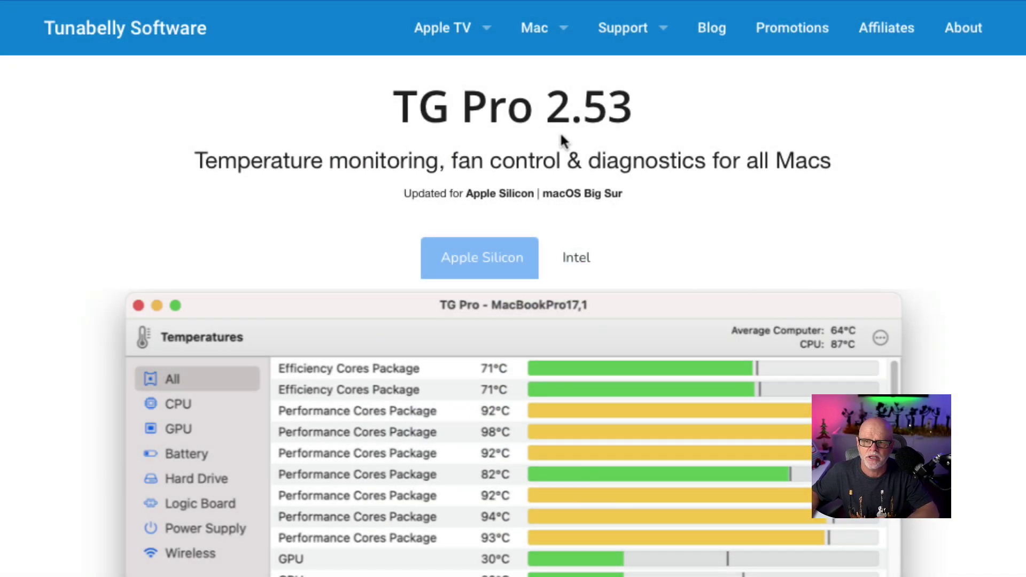
- Scroll TG Pro's page down past the screenshots to the A$14.85 Download/Buy section, then back up
scroll(656, 416, "down", 3)
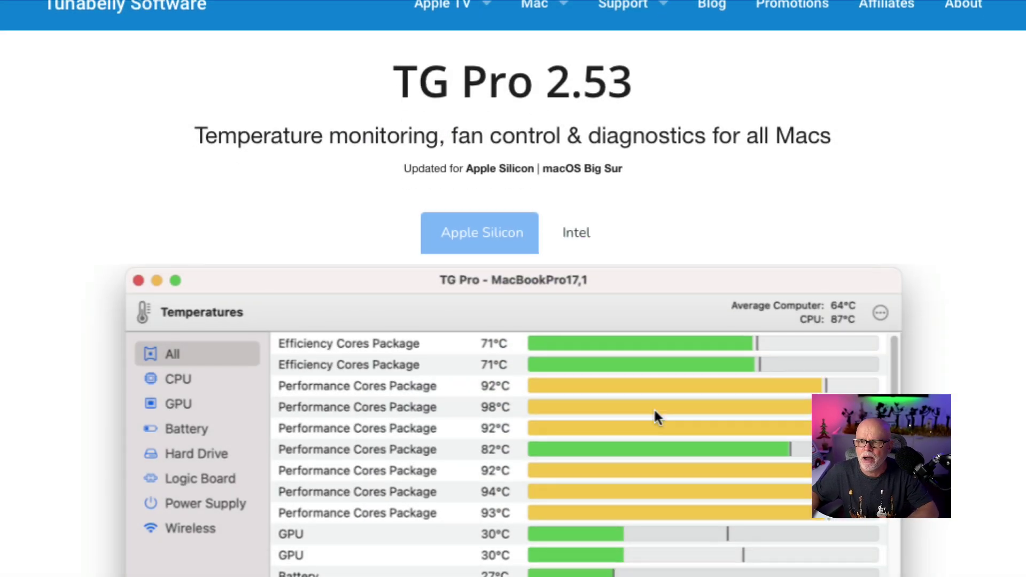
scroll(655, 412, "down", 10)
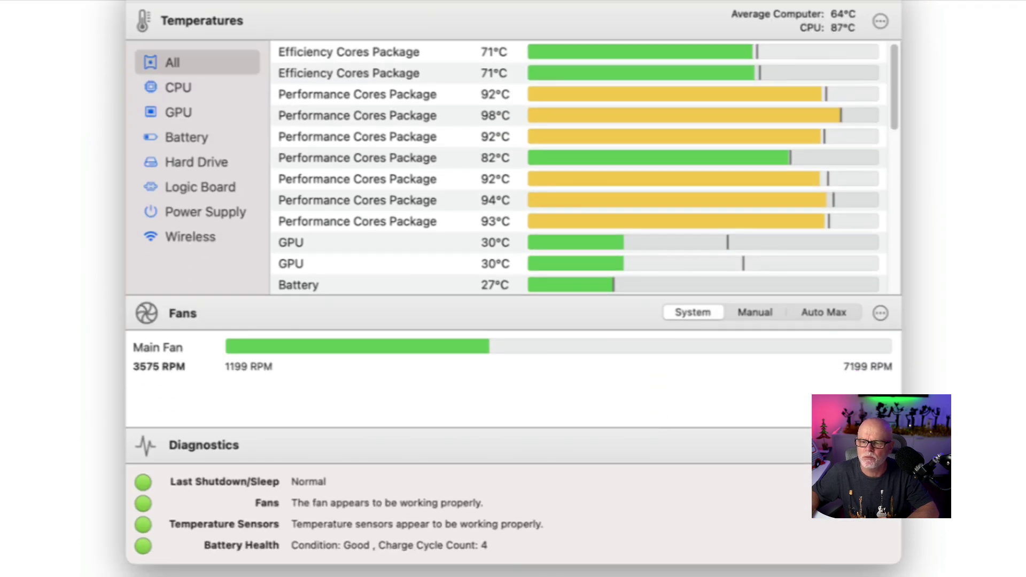
scroll(513, 289, "down", 1)
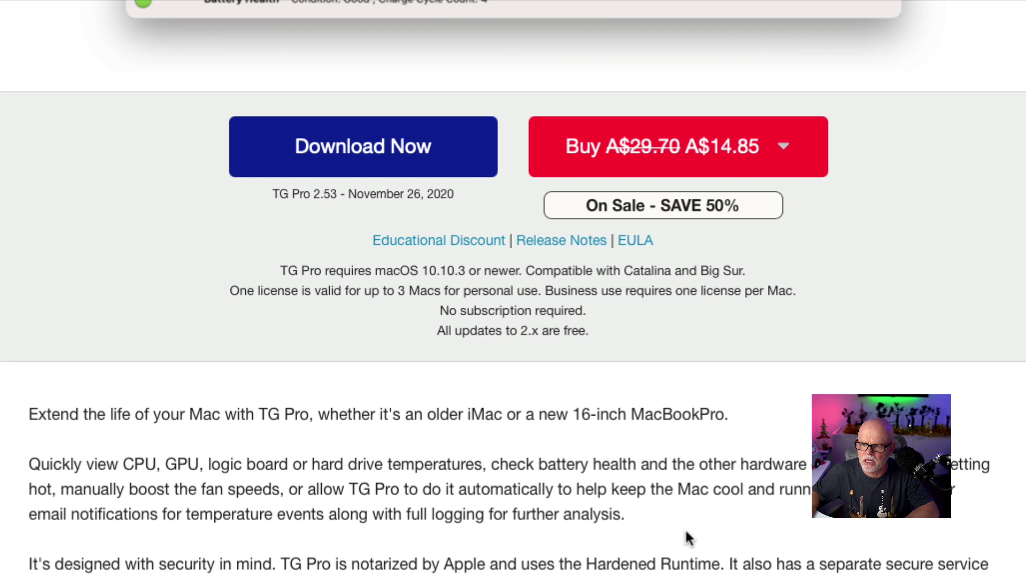
scroll(806, 374, "up", 2)
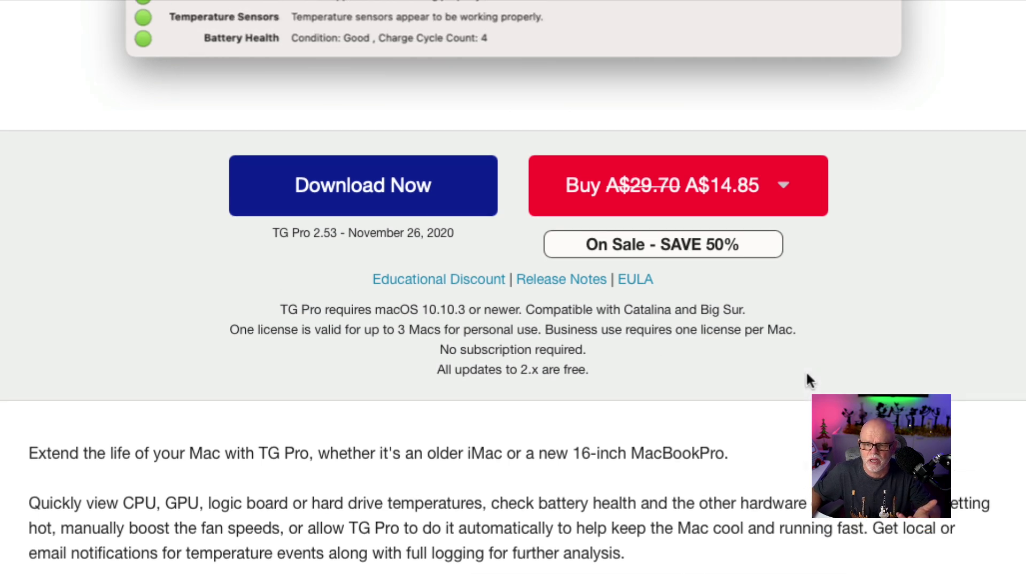
scroll(807, 375, "up", 15)
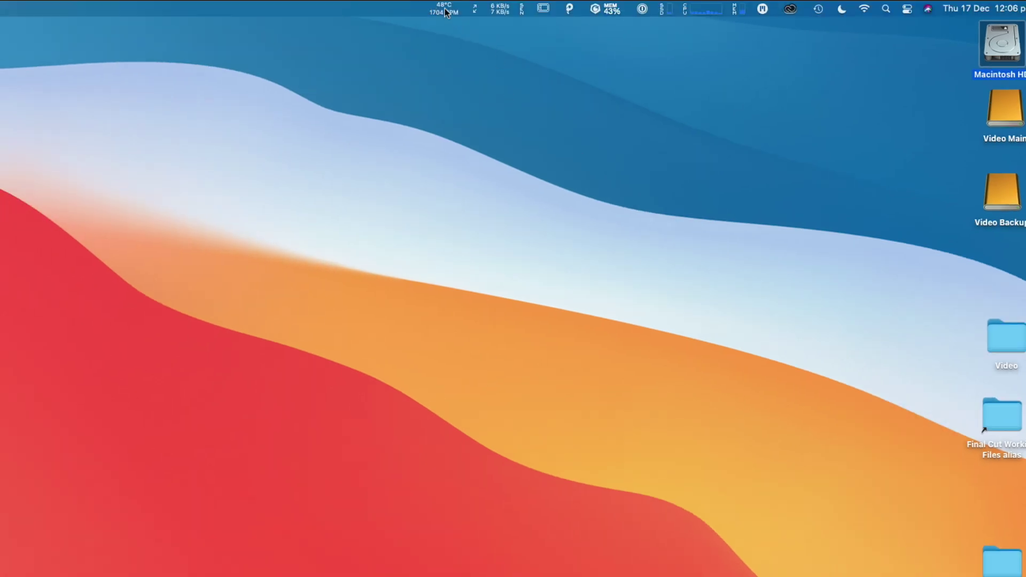
- Open TG Pro's main window, view CPU, GPU, SSD, logic board, power supply and wireless sensors, then All
left_click(444, 9)
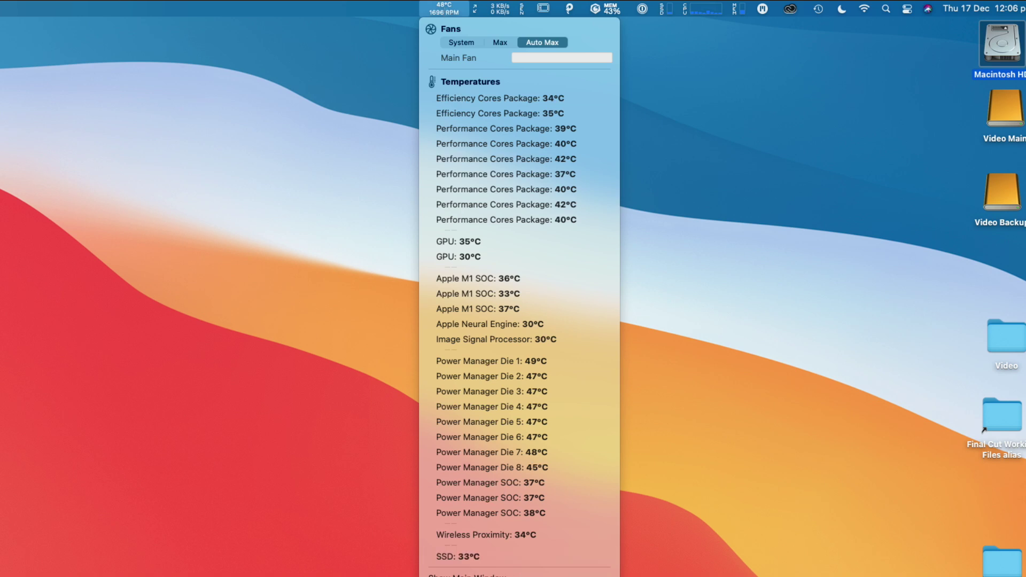
left_click(507, 572)
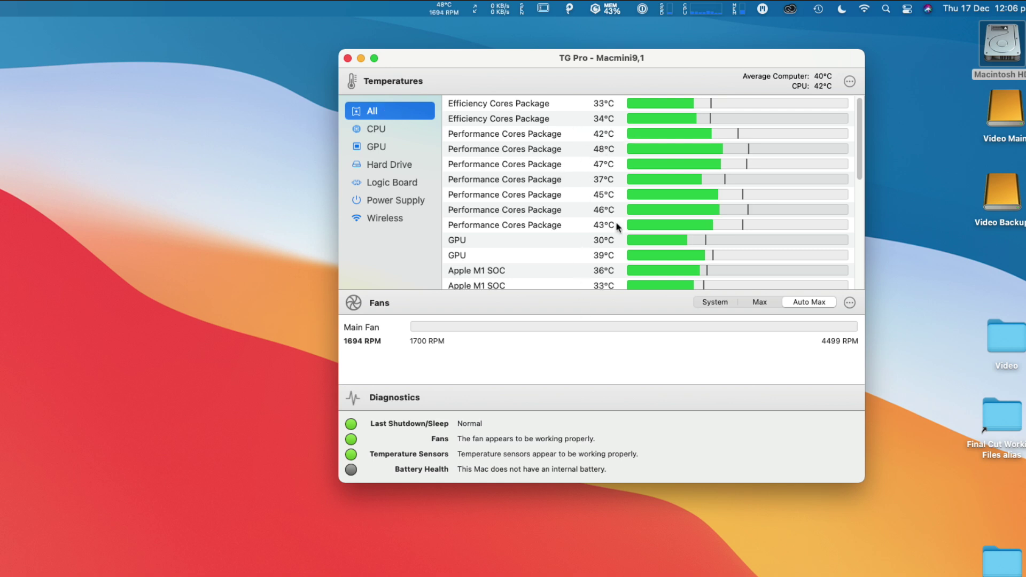
left_click(380, 128)
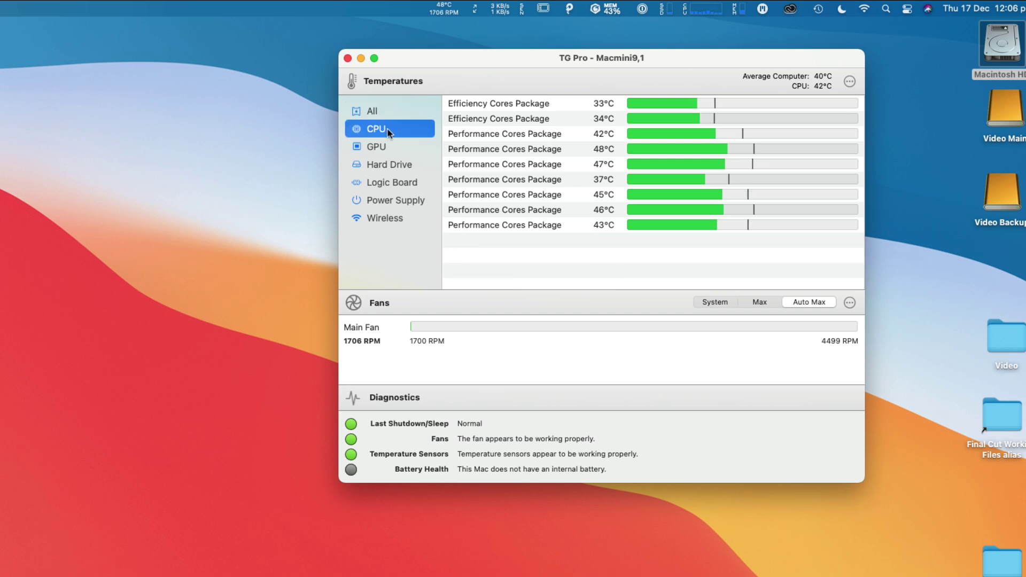
left_click(383, 146)
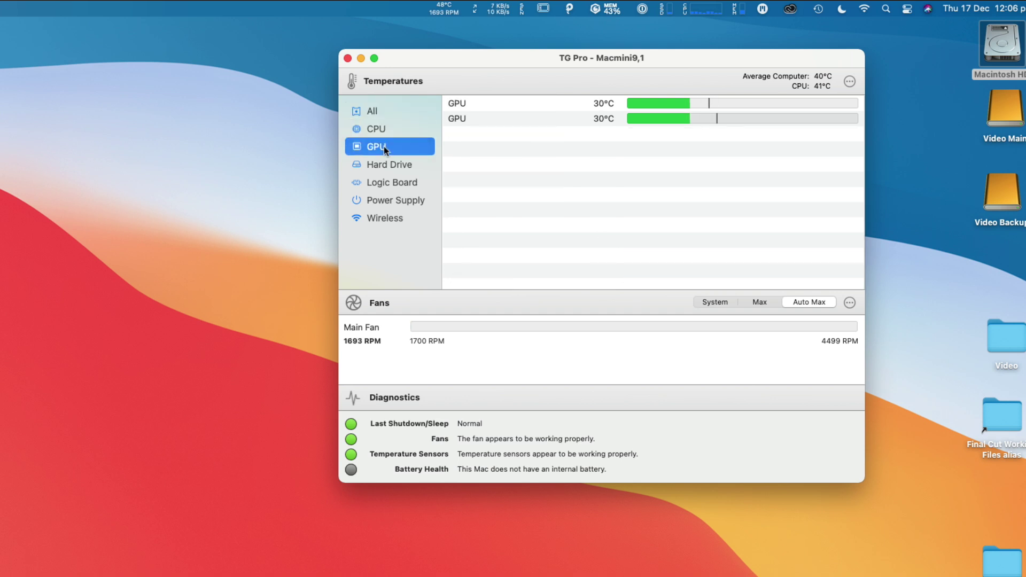
left_click(391, 165)
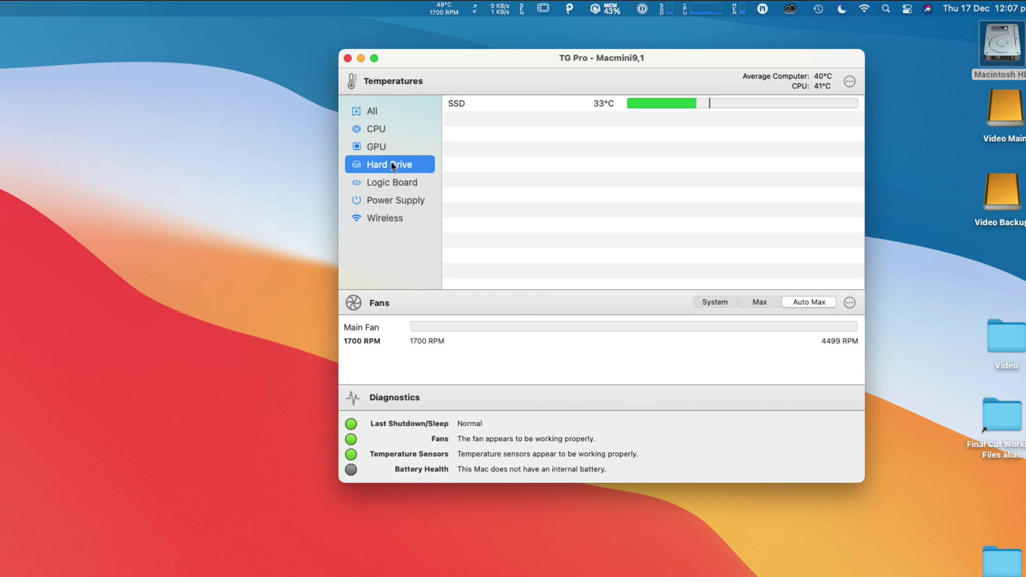
left_click(393, 183)
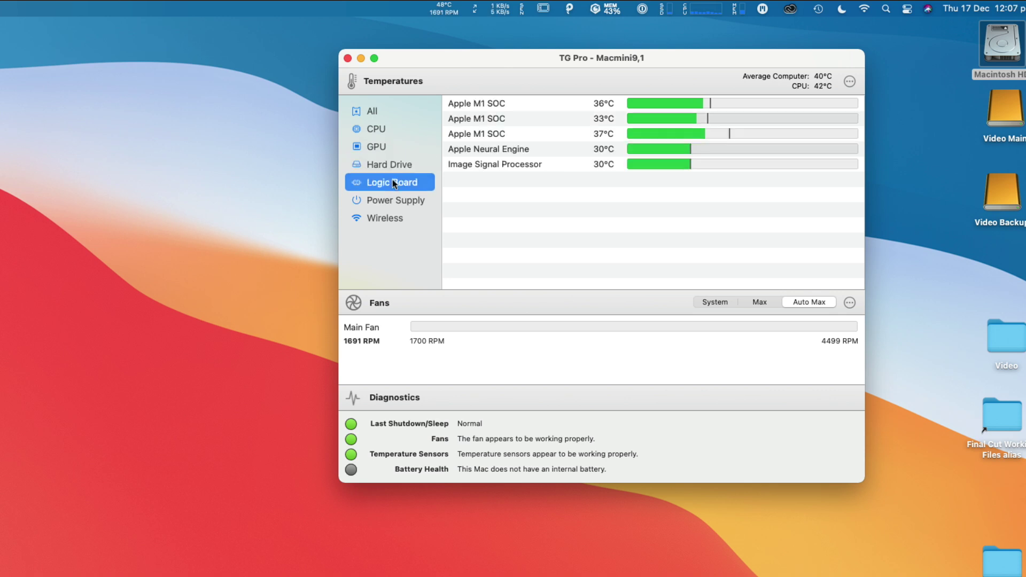
left_click(395, 201)
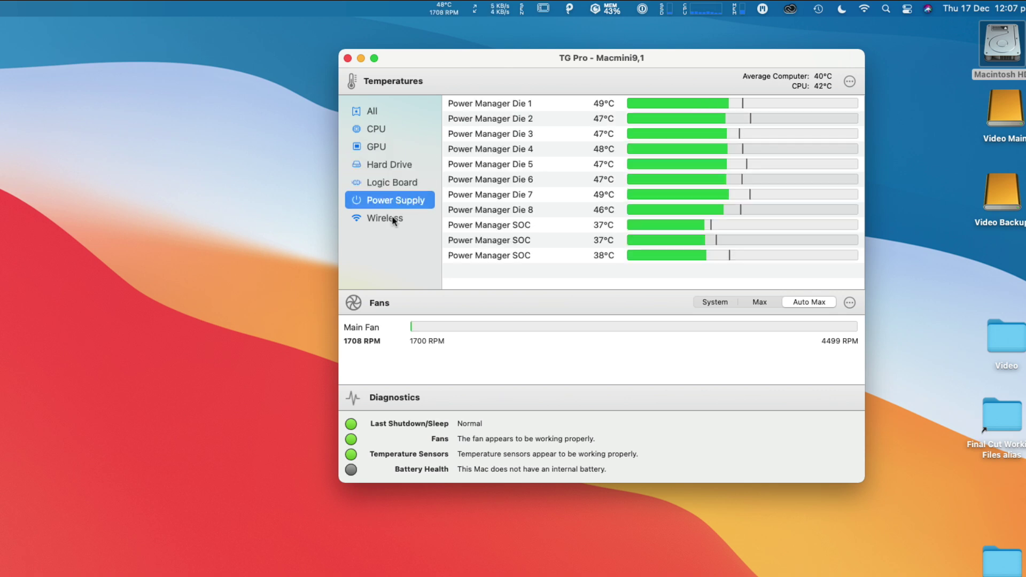
left_click(390, 222)
left_click(374, 112)
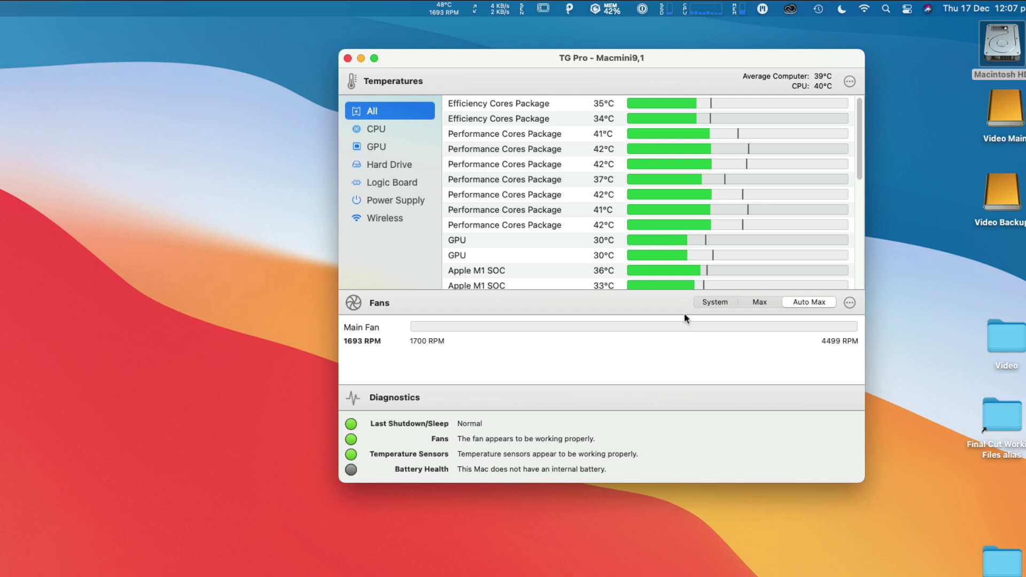
left_click(849, 302)
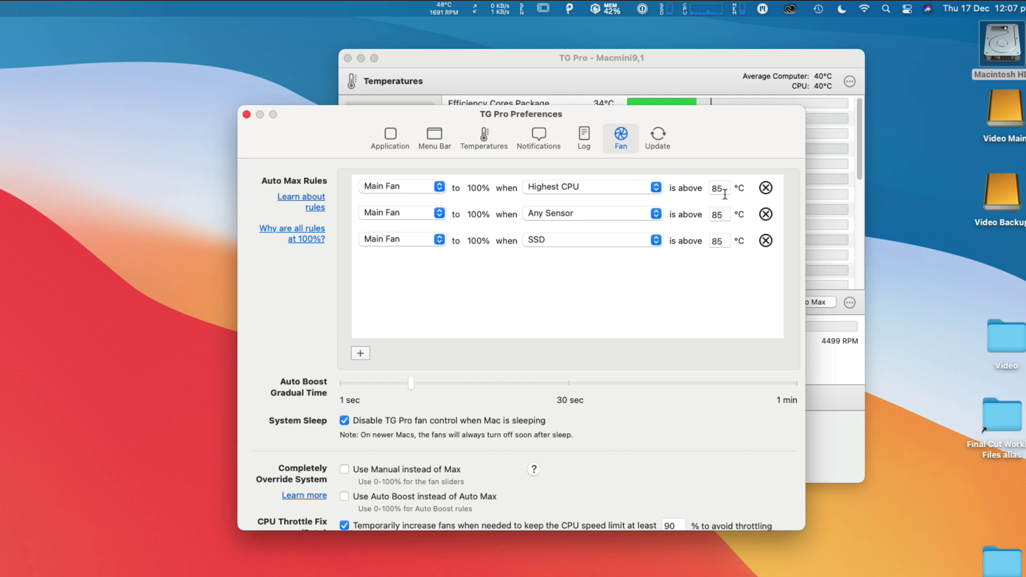
left_click(247, 114)
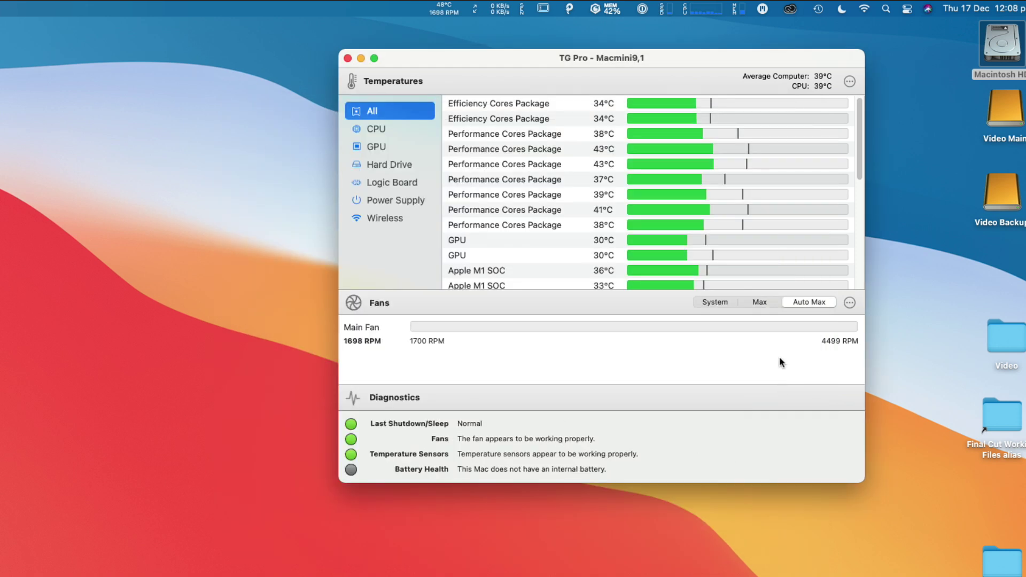
left_click(760, 302)
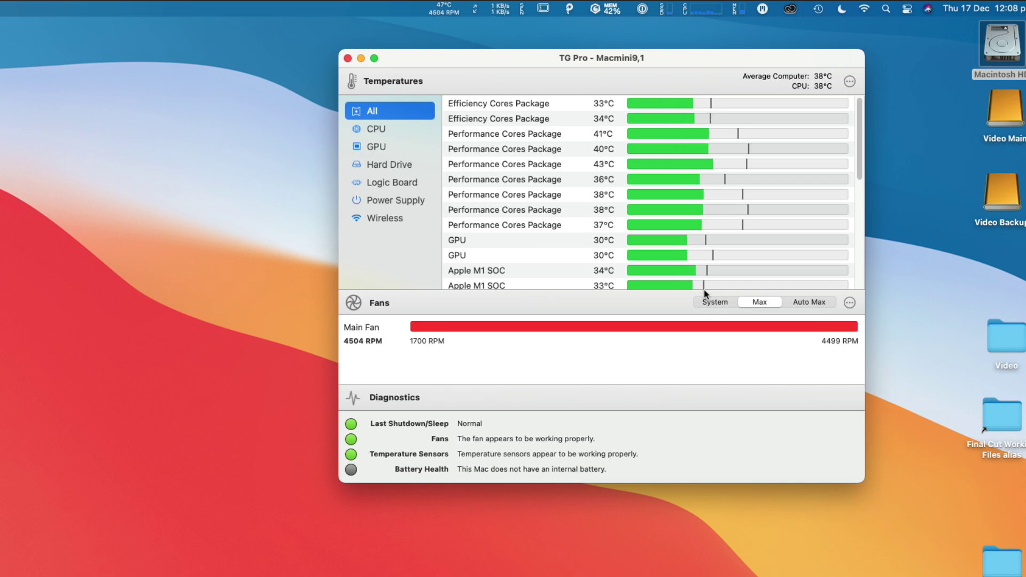
left_click(716, 301)
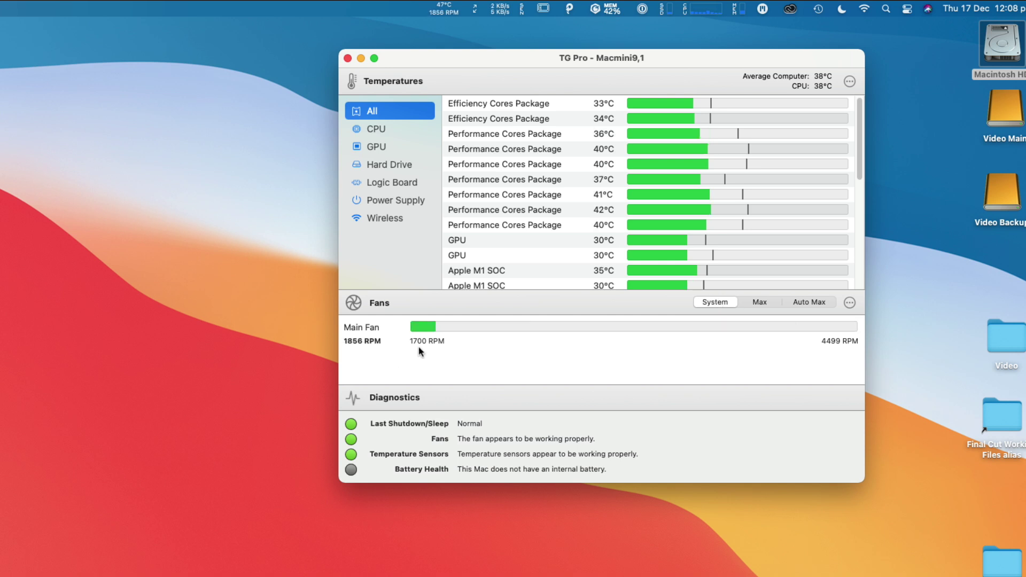
left_click(820, 302)
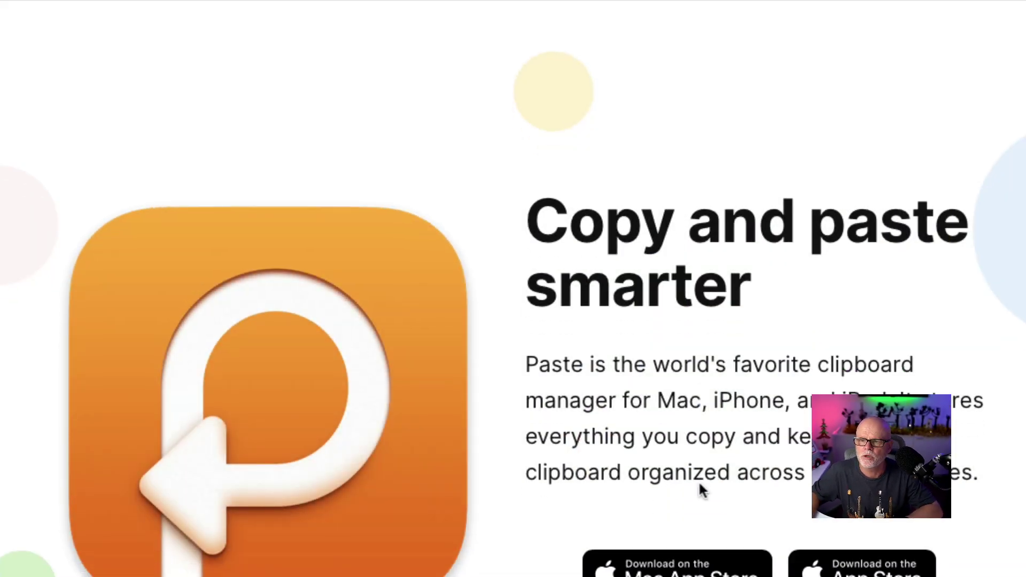
- Scroll the Paste homepage down to the free trial and App Store download buttons
scroll(700, 486, "down", 1)
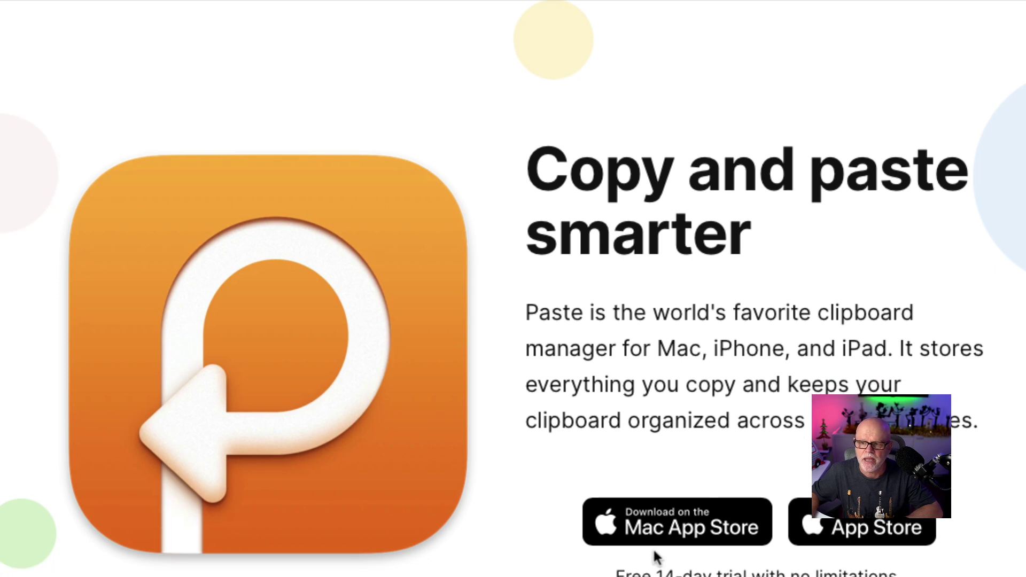
scroll(724, 534, "down", 2)
scroll(512, 288, "up", 2)
scroll(513, 289, "down", 2)
scroll(513, 288, "down", 1)
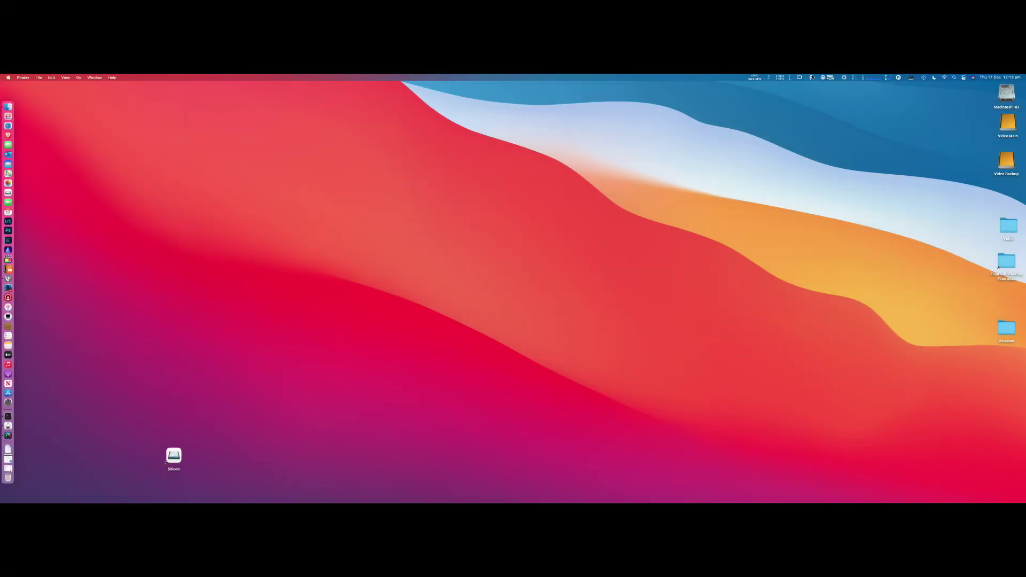
- Review the three copied links in Paste's clipboard history, then open the Video Backup drive
left_click(811, 77)
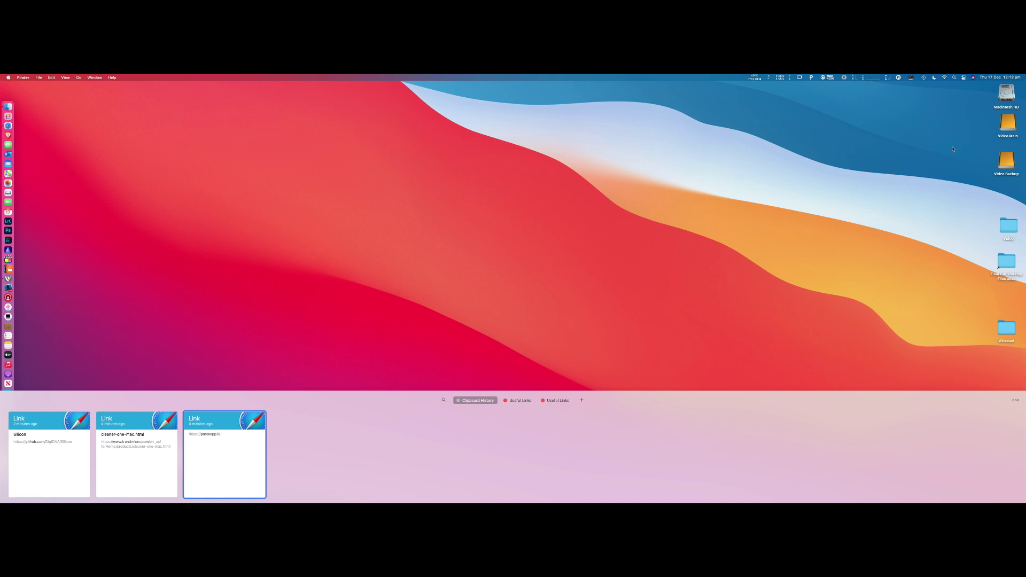
left_click(1006, 162)
double_click(1007, 162)
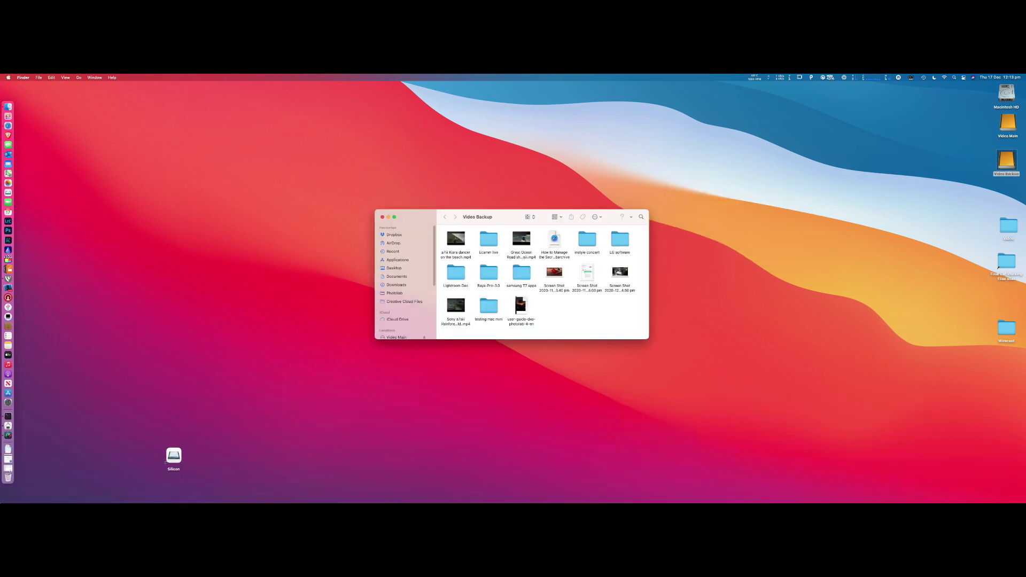
- Copy the 'Screen Shot 2020-11-27 at 3.13.40 pm' file and view it as Paste's newest card
right_click(557, 273)
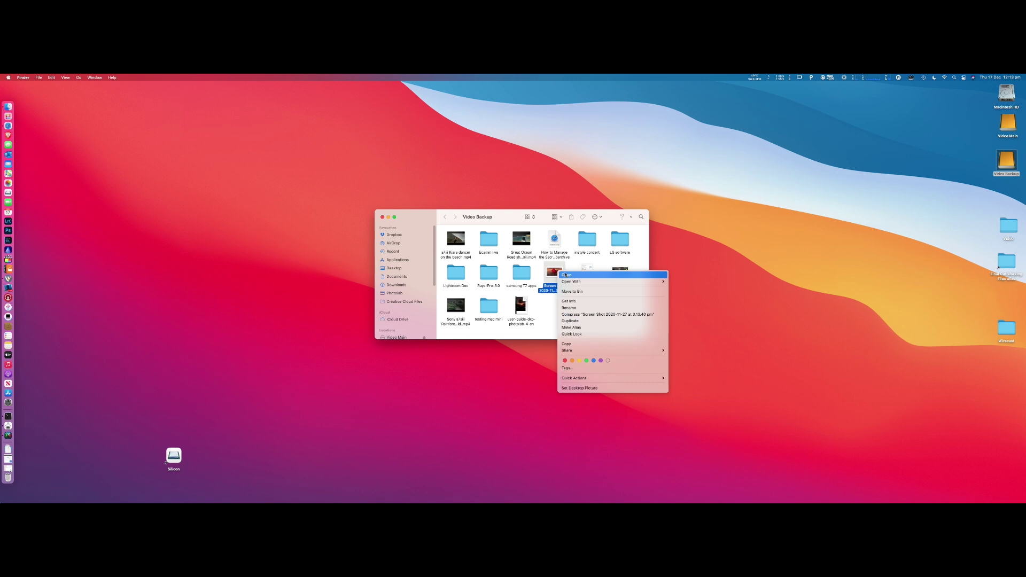
left_click(578, 344)
left_click(833, 114)
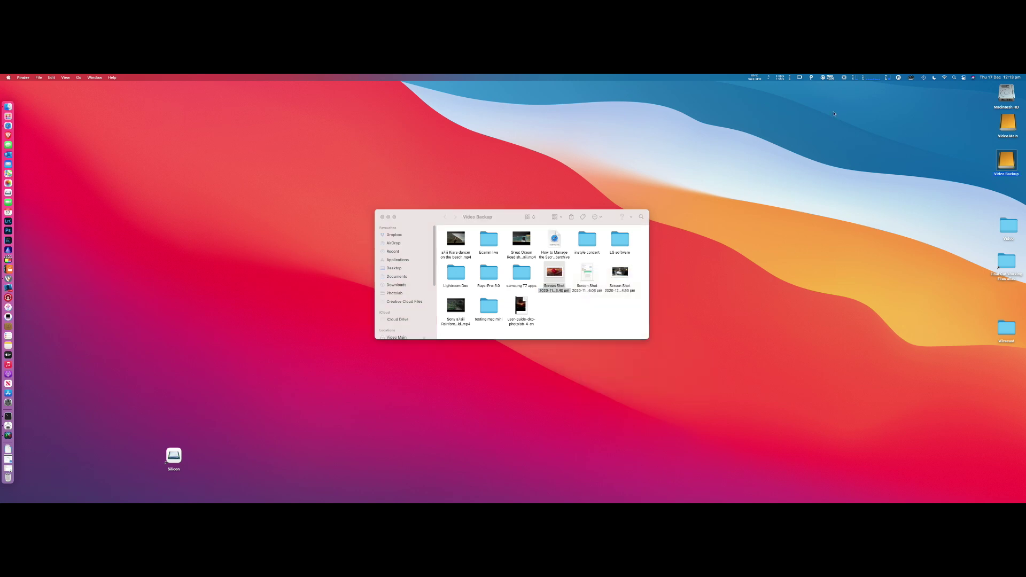
left_click(811, 77)
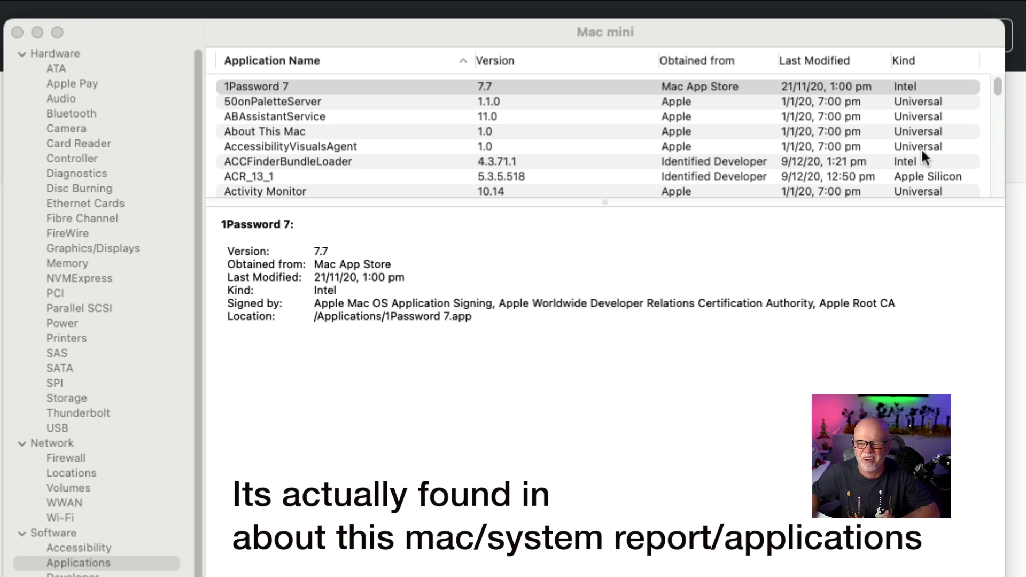
- Close System Information and scroll Silicon's GitHub page down to the README screenshot of scanned apps
left_click(18, 33)
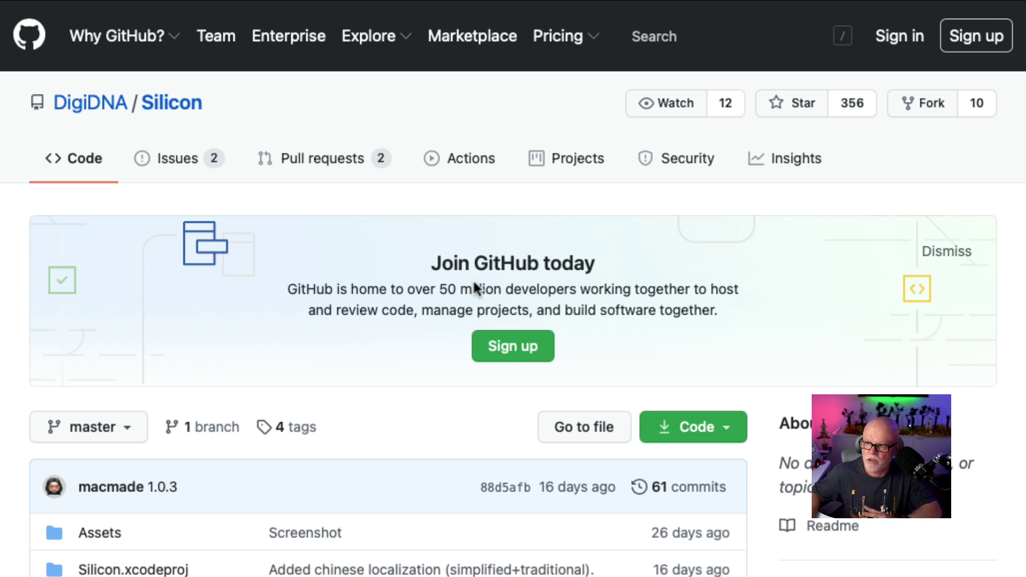
scroll(473, 288, "down", 10)
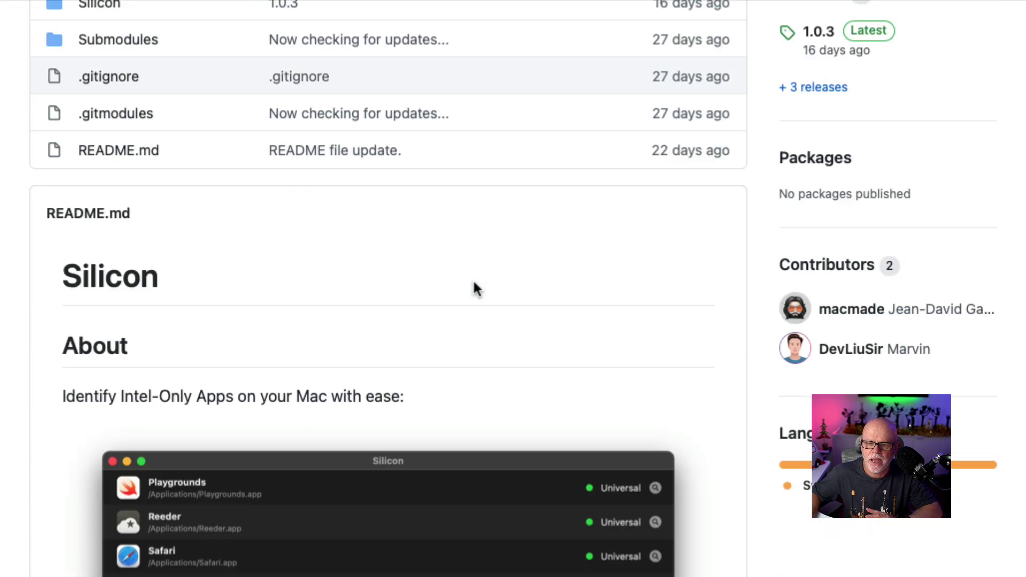
scroll(473, 288, "down", 2)
scroll(363, 573, "down", 2)
scroll(363, 573, "down", 3)
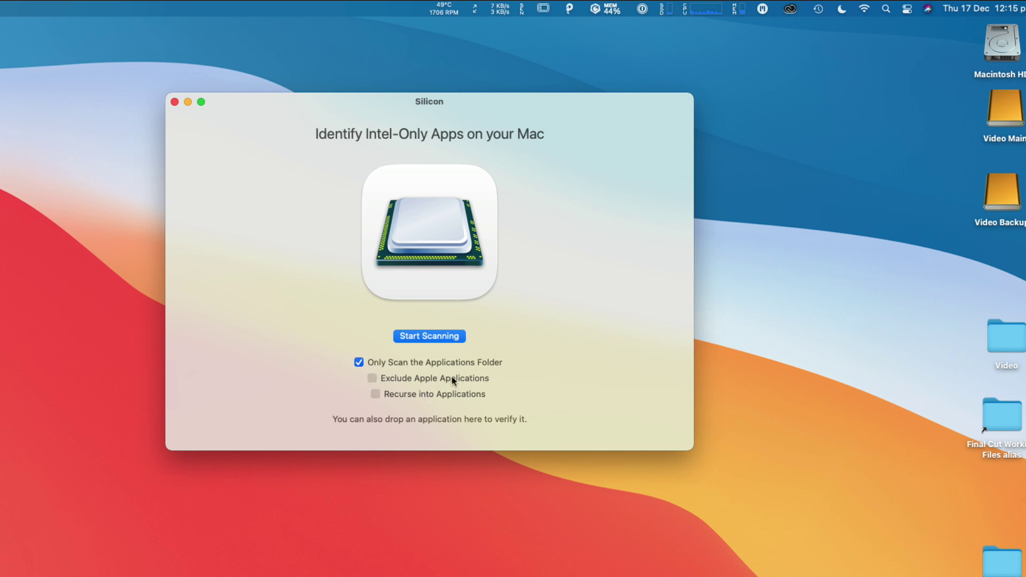
- Enable 'Exclude Apple Applications' for the Applications-folder-only scan and start scanning
left_click(373, 378)
left_click(431, 335)
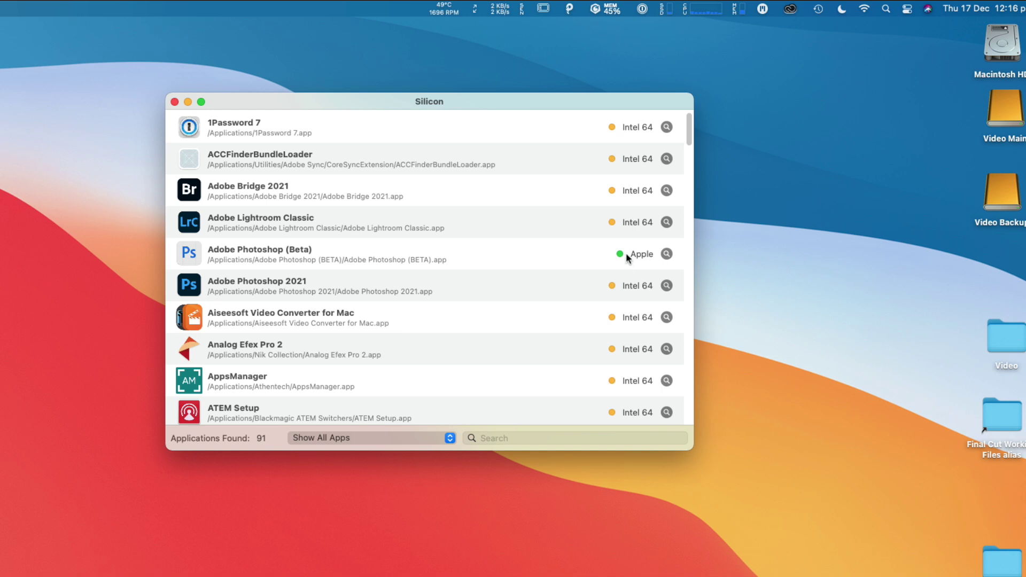
left_click(447, 437)
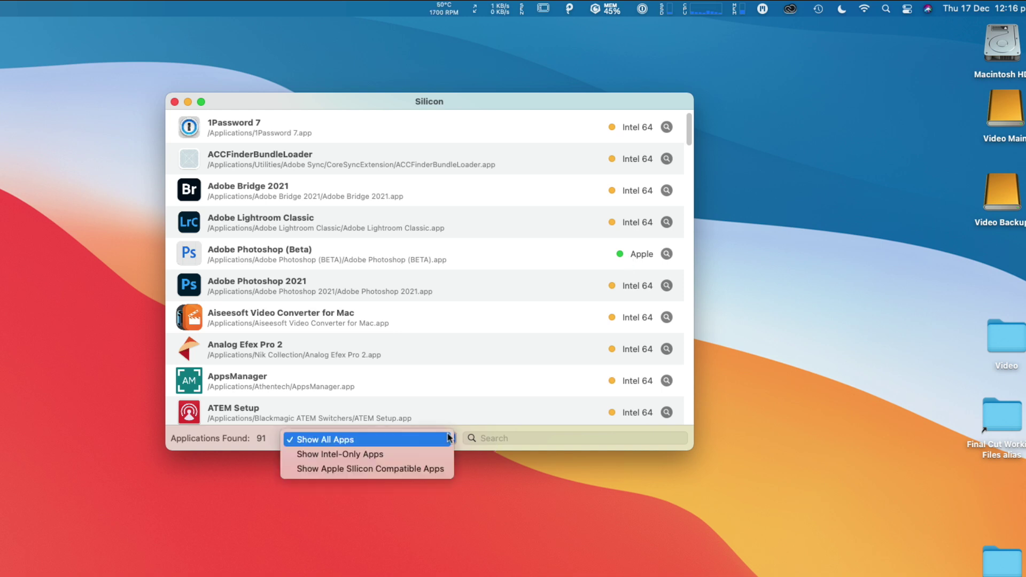
left_click(427, 454)
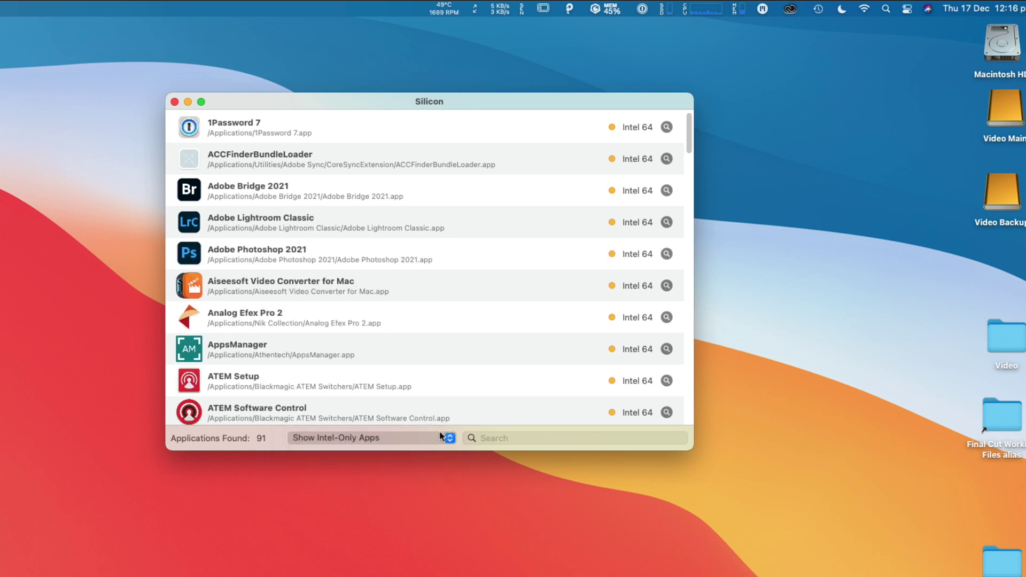
left_click(439, 438)
left_click(434, 454)
scroll(455, 362, "down", 3)
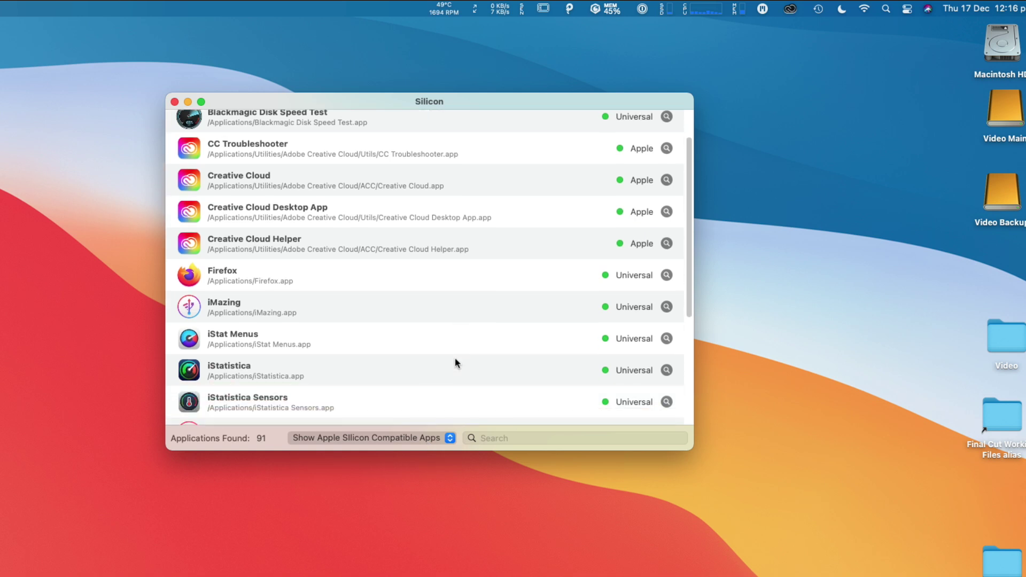
scroll(455, 362, "down", 3)
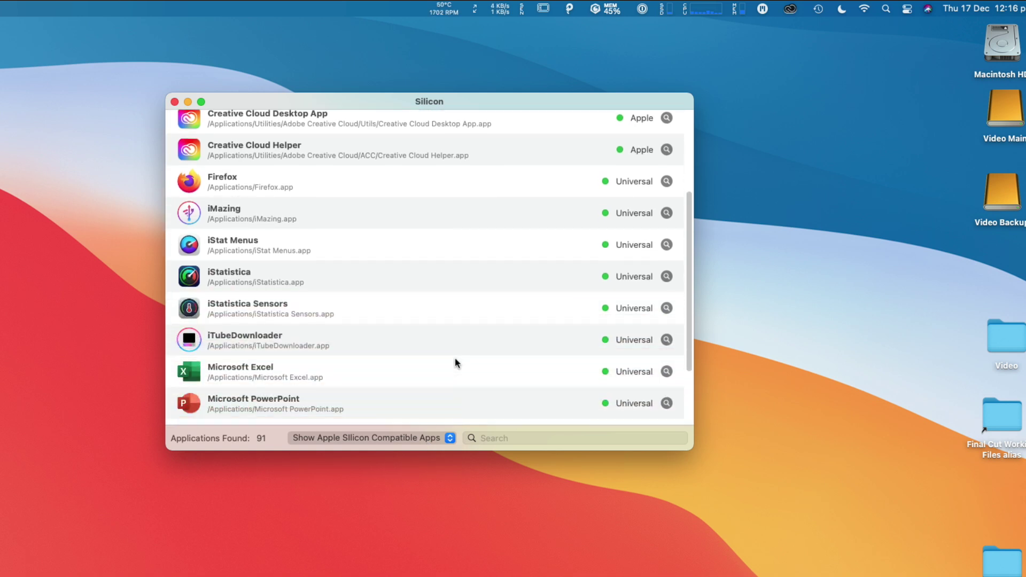
scroll(454, 358, "down", 1)
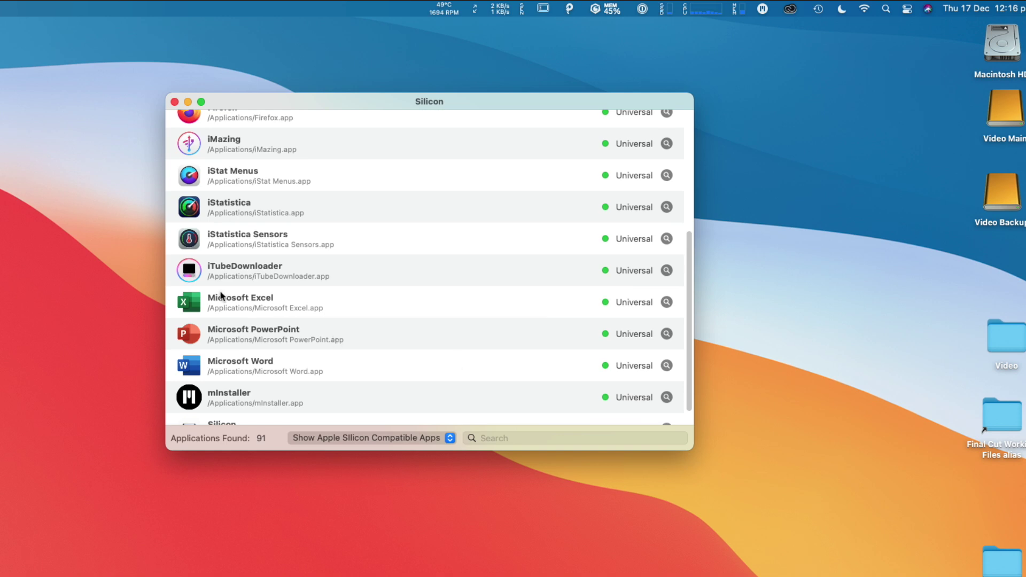
scroll(222, 292, "down", 1)
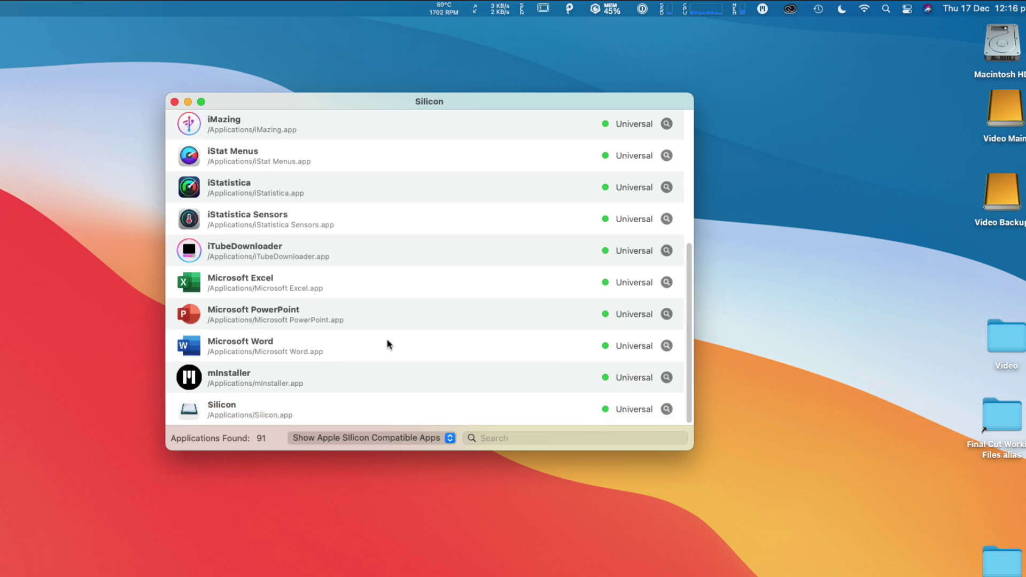
scroll(388, 344, "up", 7)
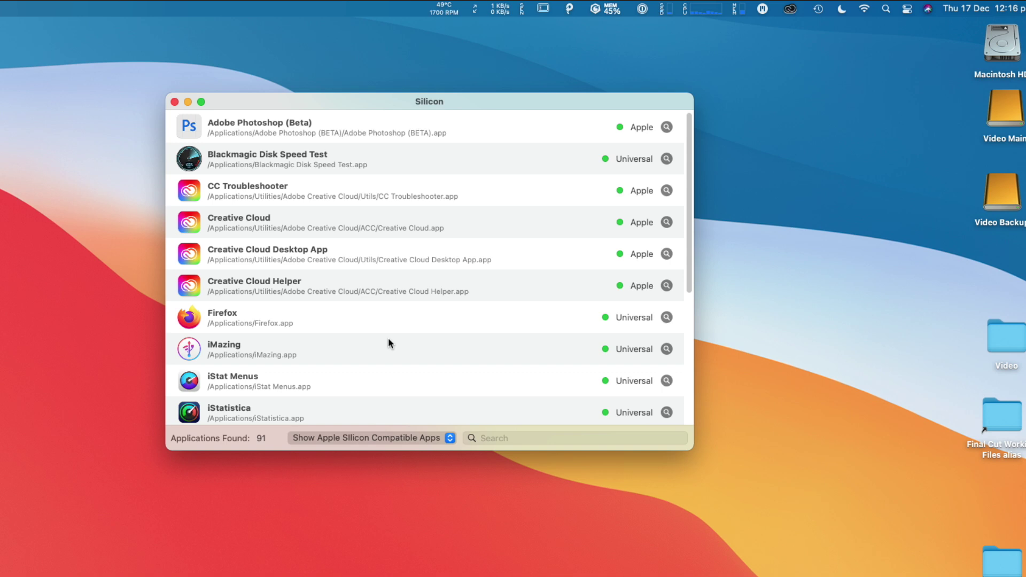
left_click(444, 437)
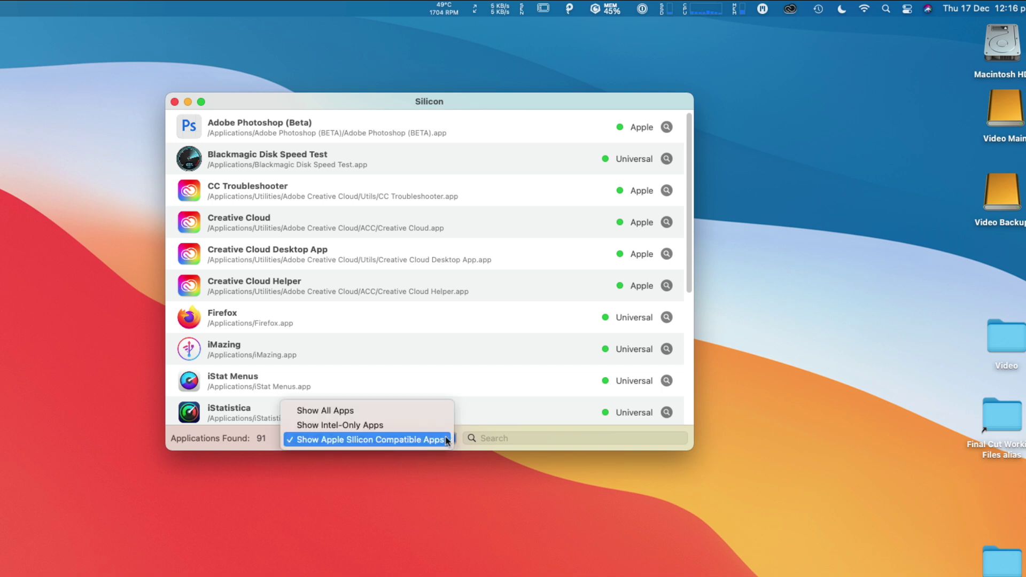
left_click(418, 409)
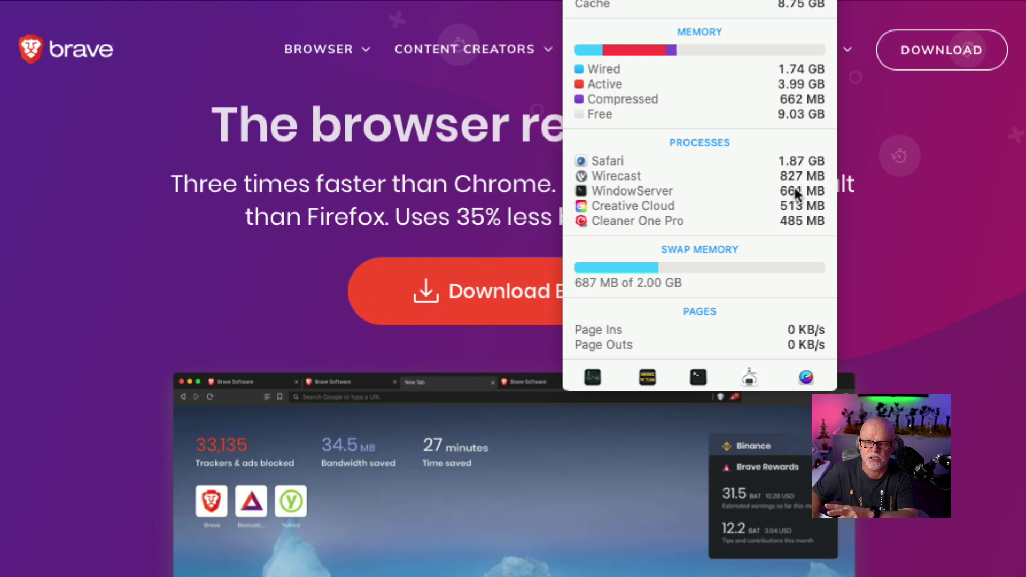
- Dismiss the iStat Menus memory dropdown so the Brave page is fully visible
key("Escape")
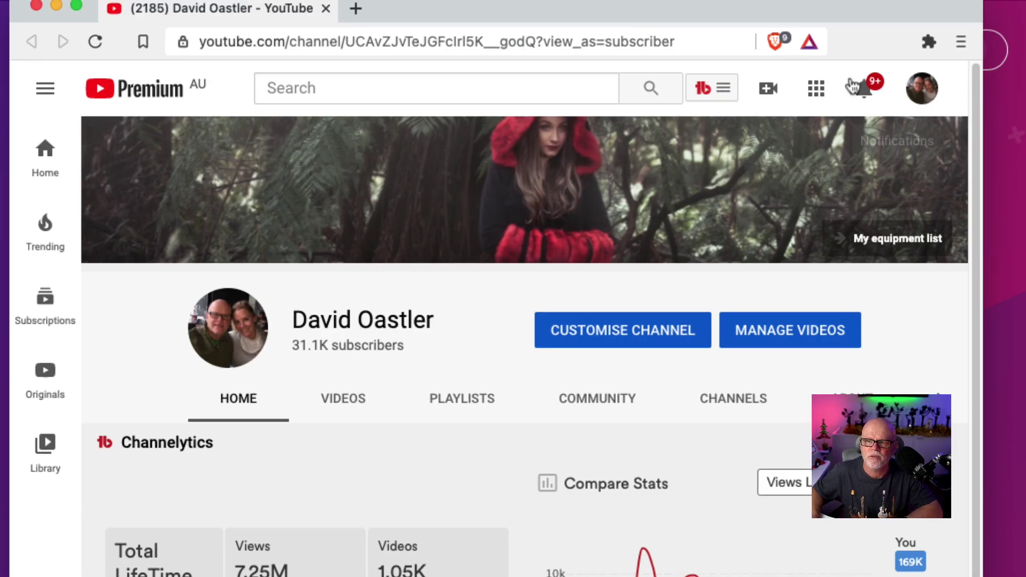
left_click(783, 38)
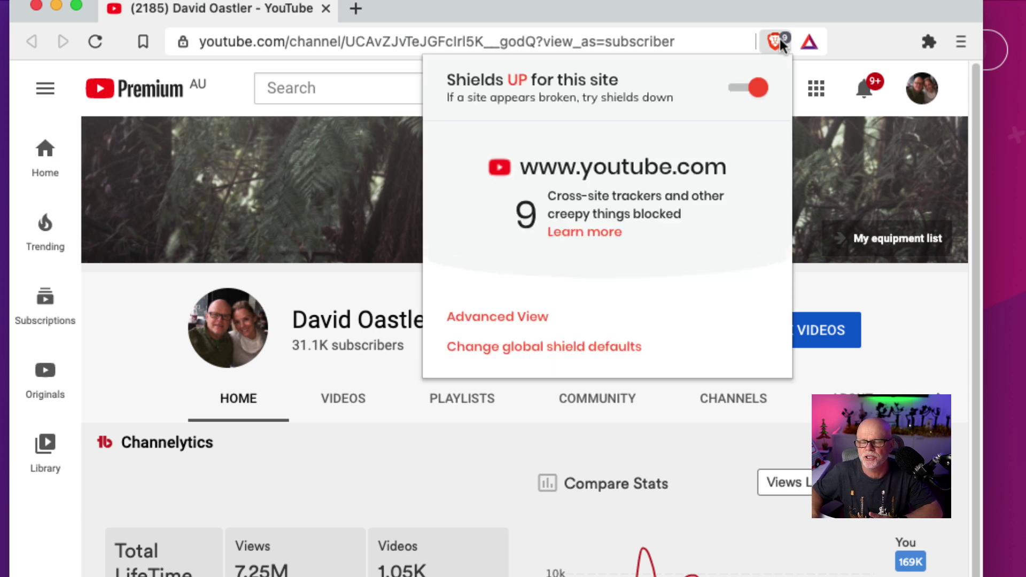
left_click(780, 38)
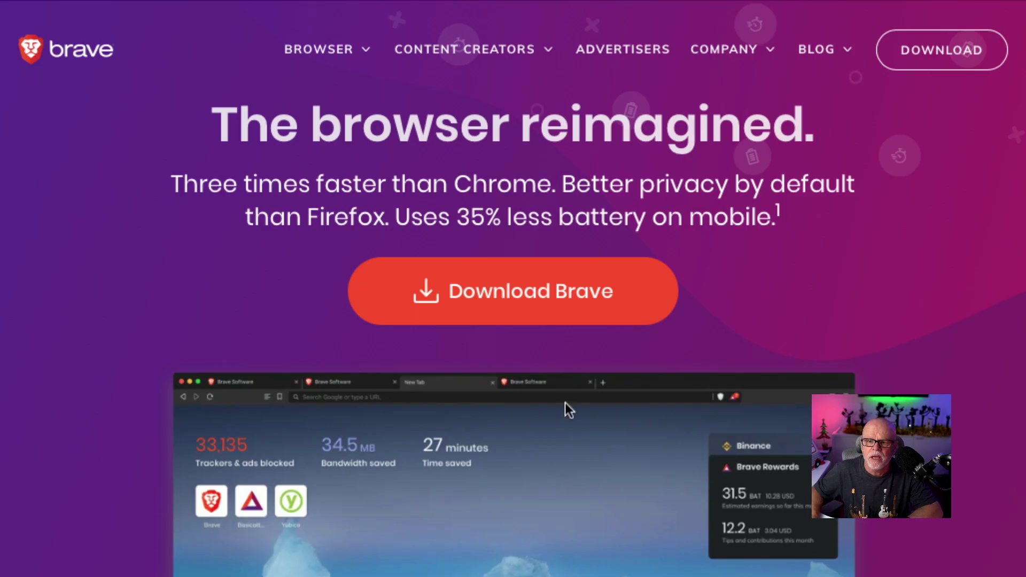
- Scroll down the Brave homepage through the Shields, speed and Tor private-window sections, then partway back up
scroll(566, 407, "down", 5)
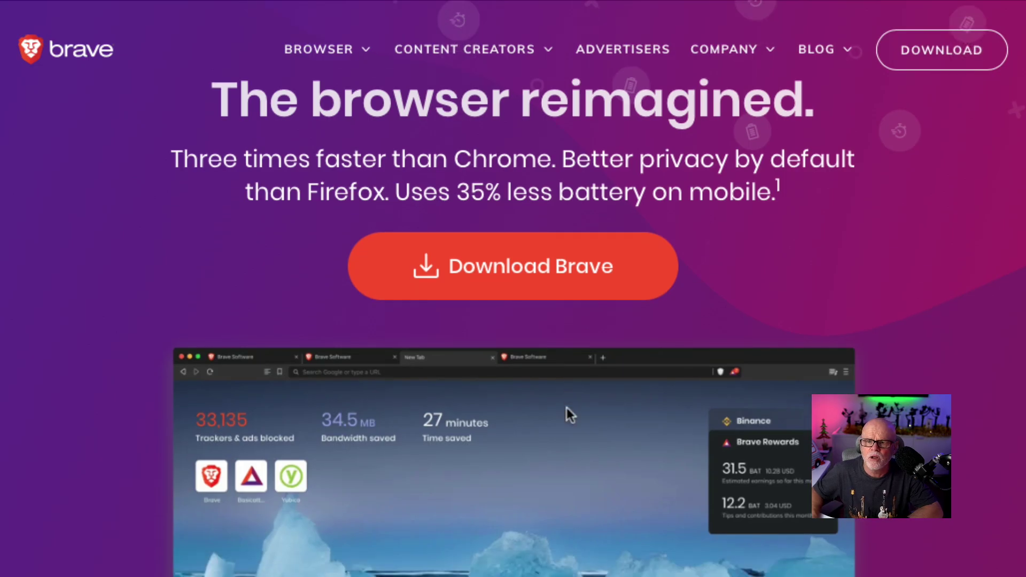
scroll(566, 407, "down", 10)
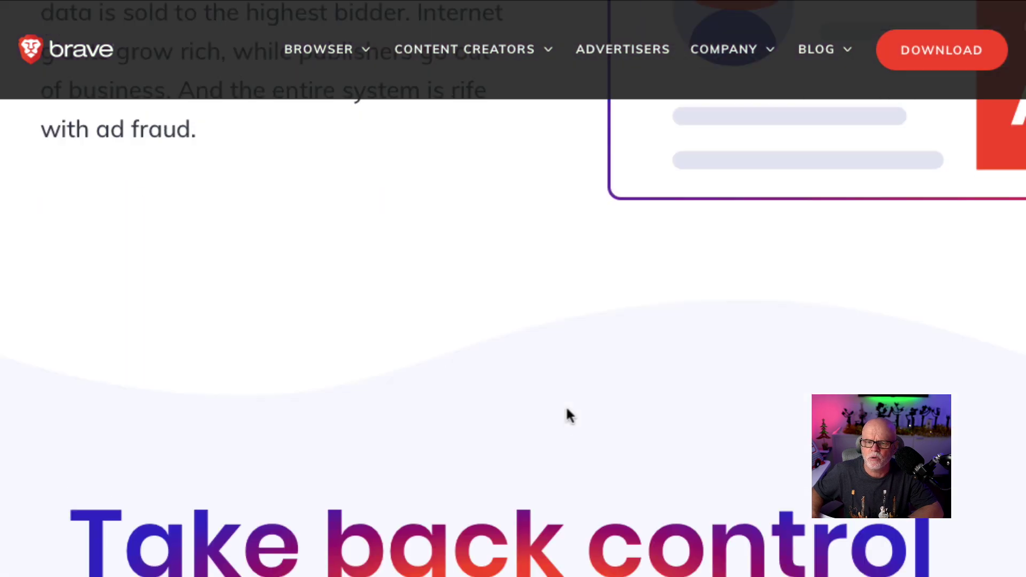
scroll(567, 408, "down", 5)
scroll(568, 417, "up", 4)
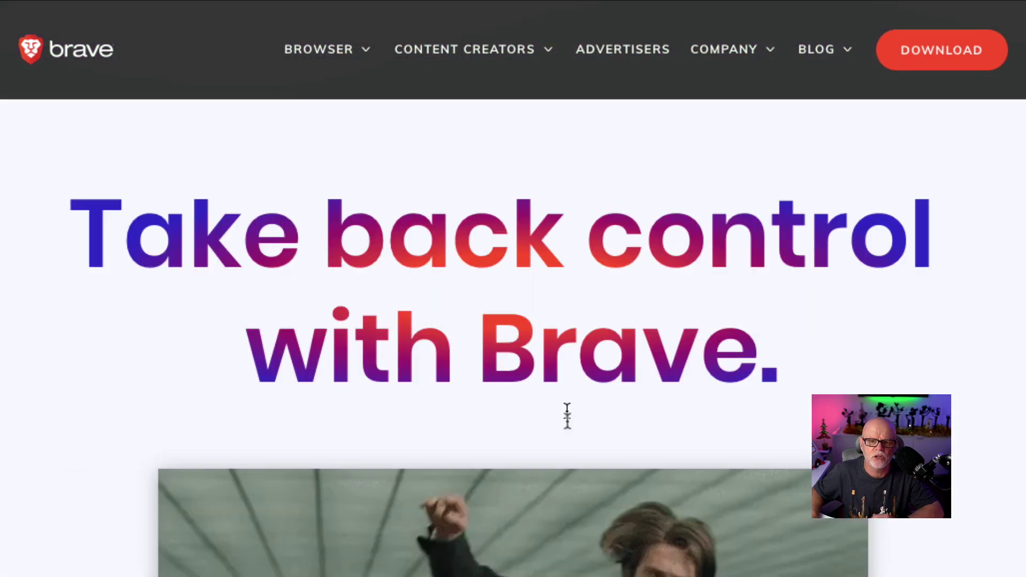
scroll(567, 416, "down", 1)
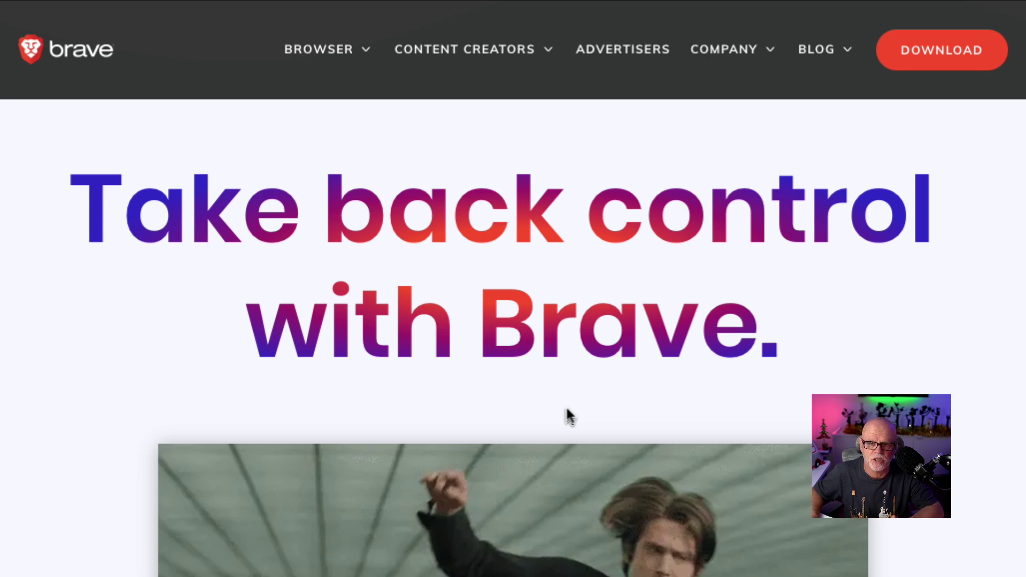
scroll(567, 414, "down", 10)
scroll(569, 420, "down", 8)
scroll(567, 416, "down", 20)
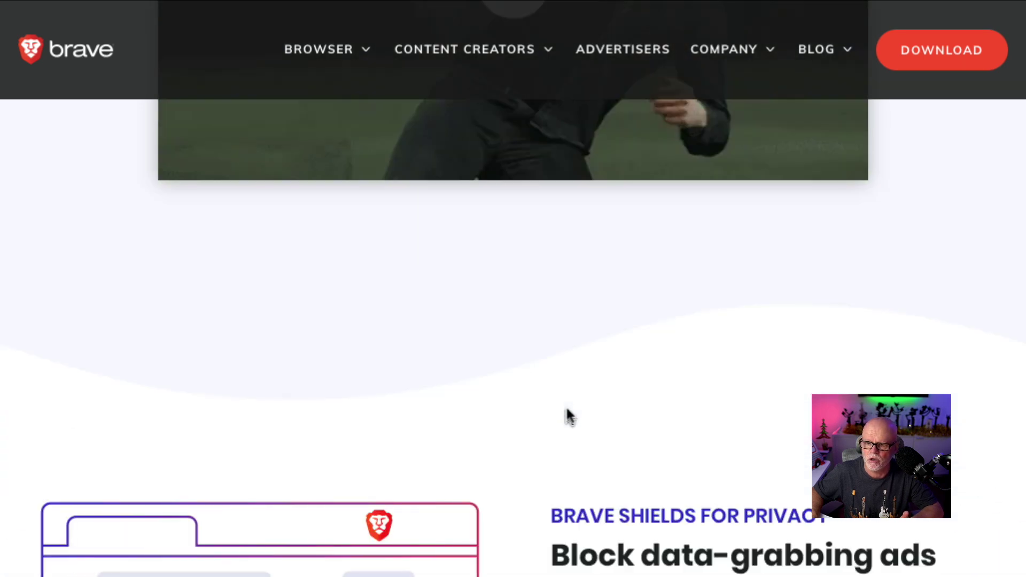
scroll(567, 416, "up", 10)
scroll(569, 416, "down", 1)
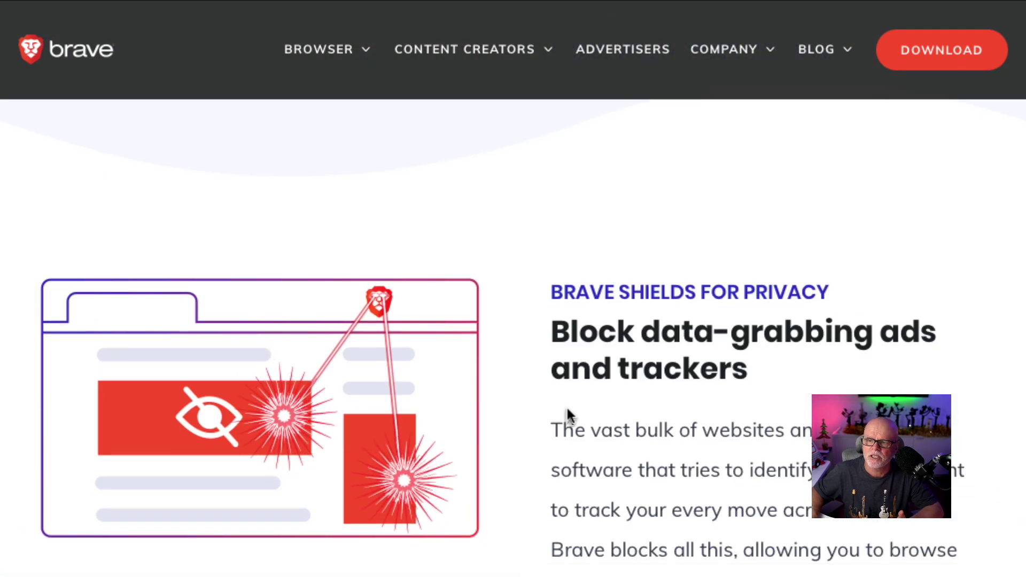
scroll(640, 489, "down", 2)
scroll(640, 494, "down", 20)
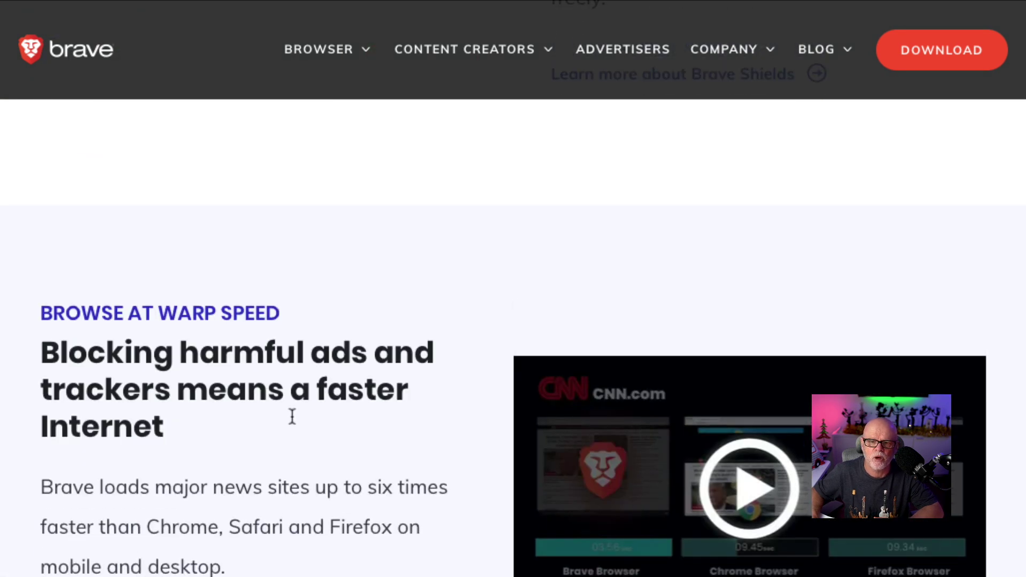
scroll(317, 452, "down", 6)
scroll(316, 449, "down", 10)
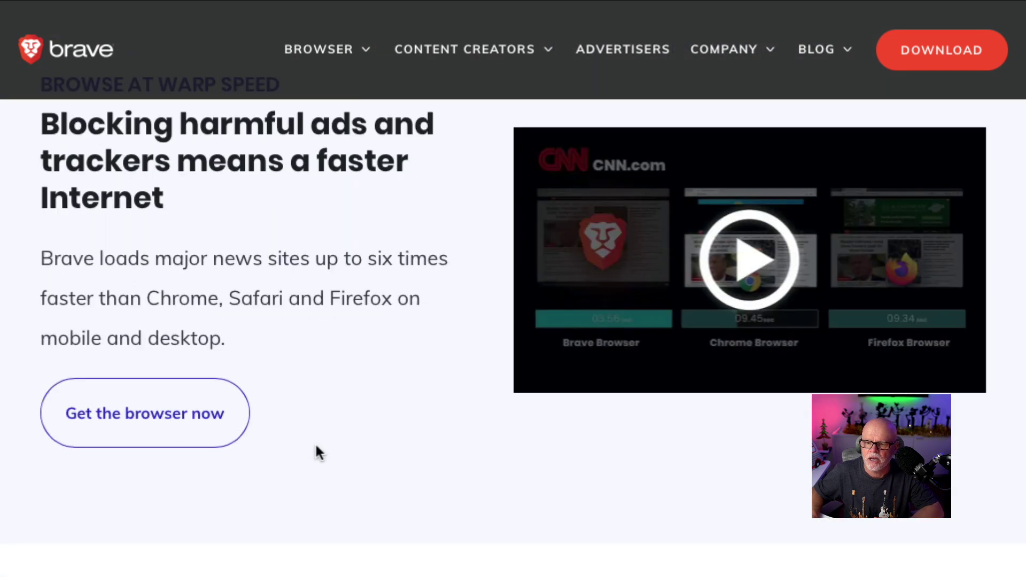
scroll(316, 449, "down", 20)
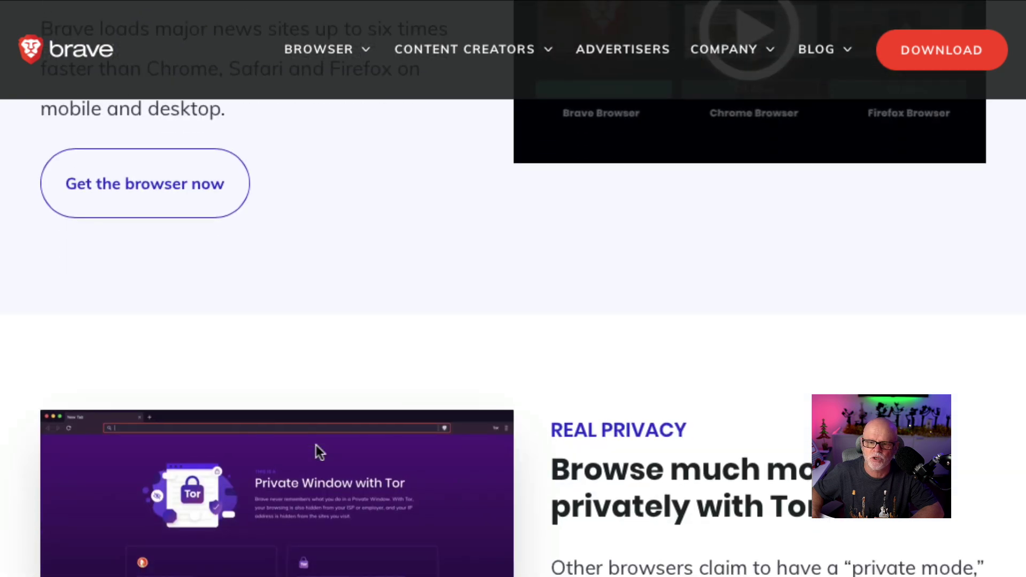
scroll(316, 446, "down", 7)
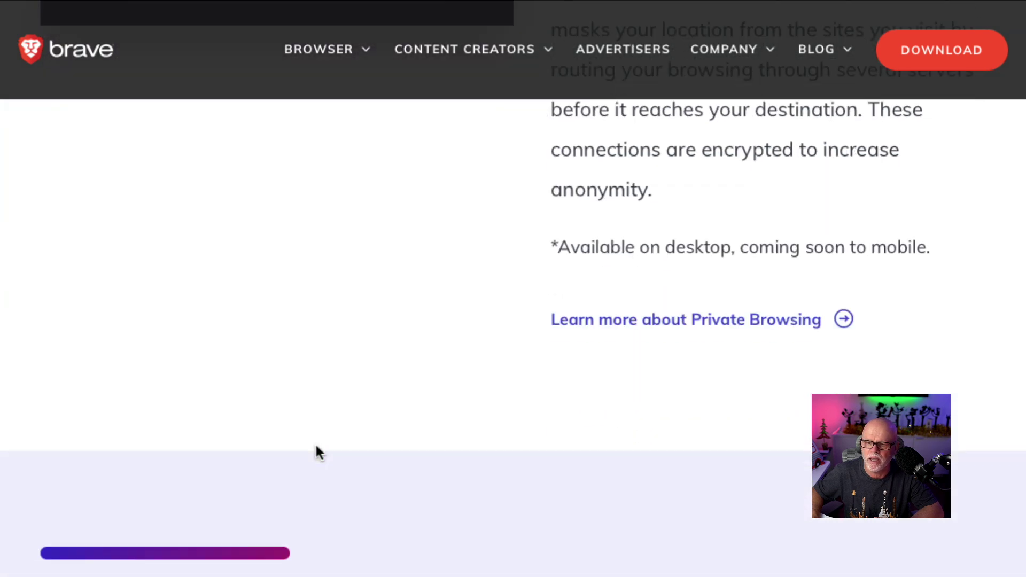
scroll(315, 451, "down", 2)
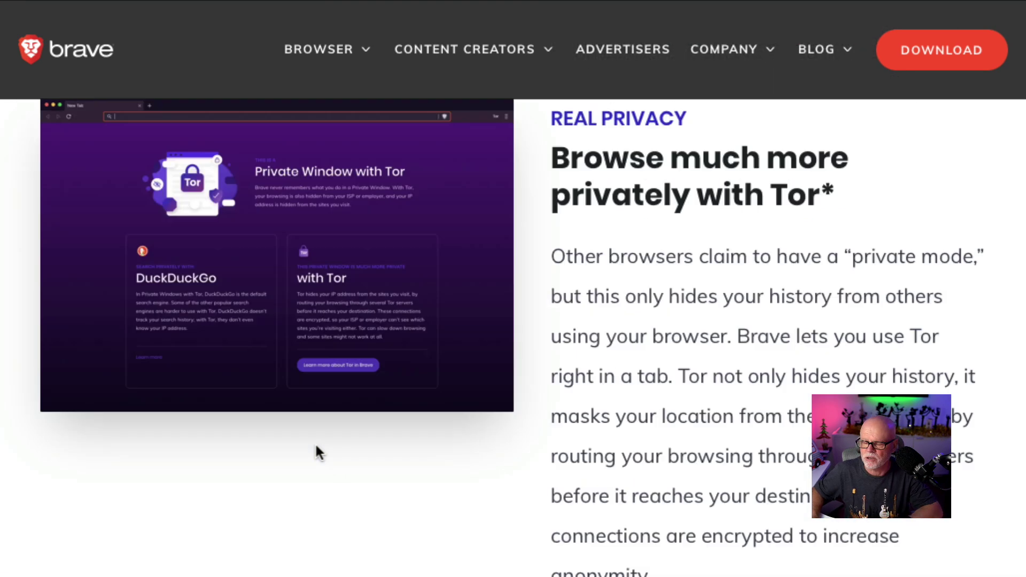
scroll(316, 445, "up", 10)
scroll(315, 444, "up", 8)
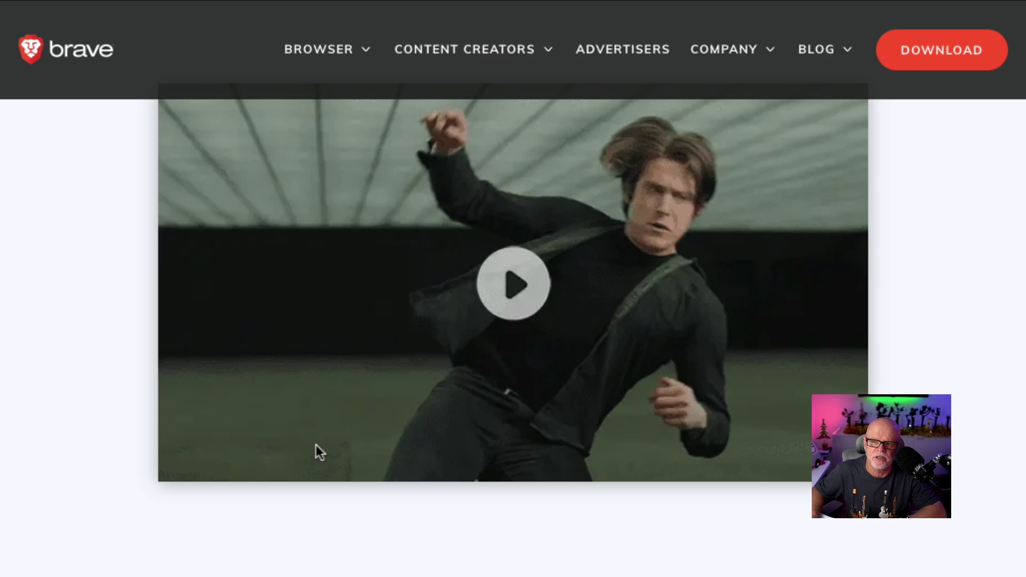
scroll(315, 445, "up", 10)
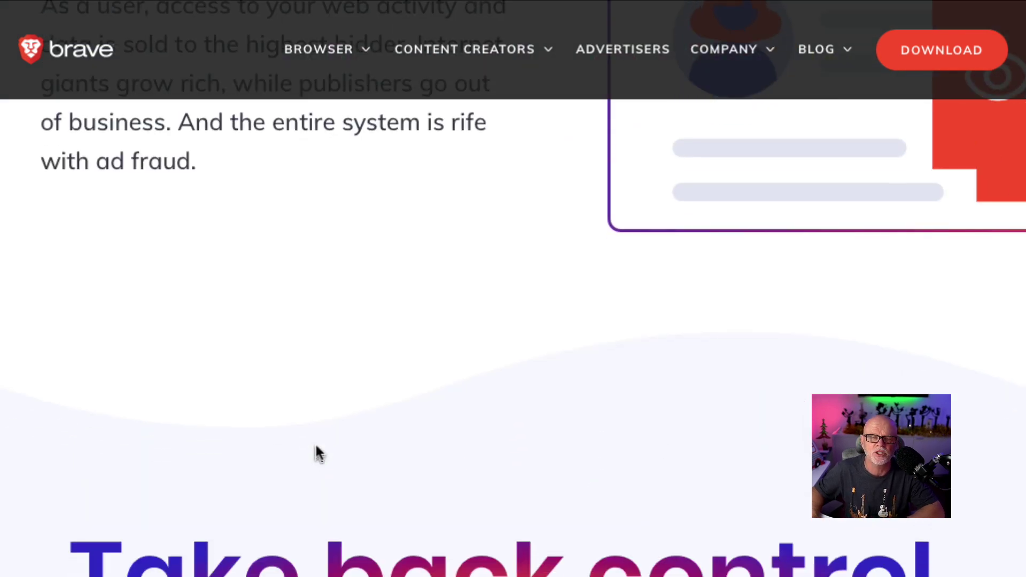
- Scroll up to the 'We all know what's wrong.' section about selling users' data
scroll(319, 453, "up", 5)
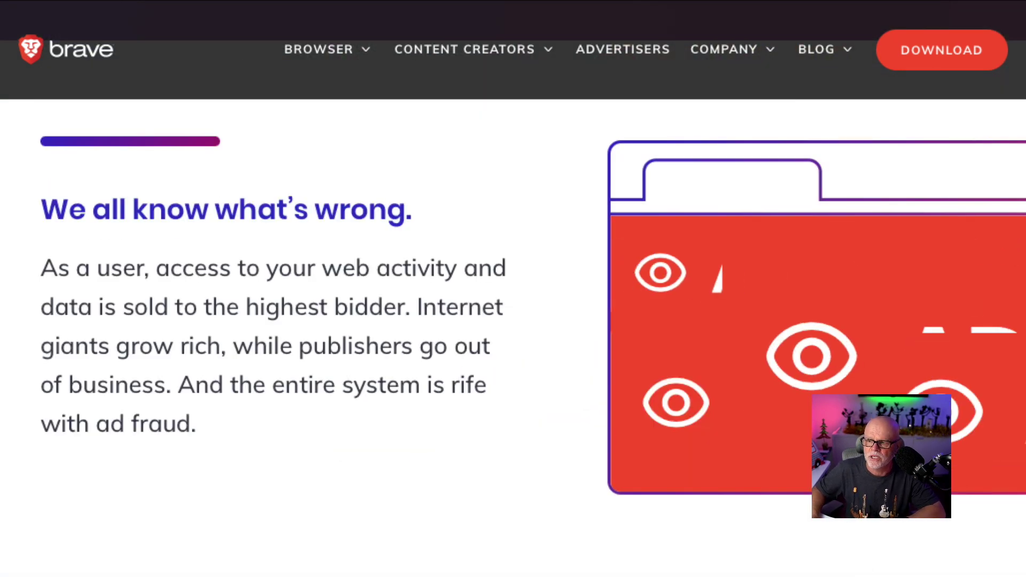